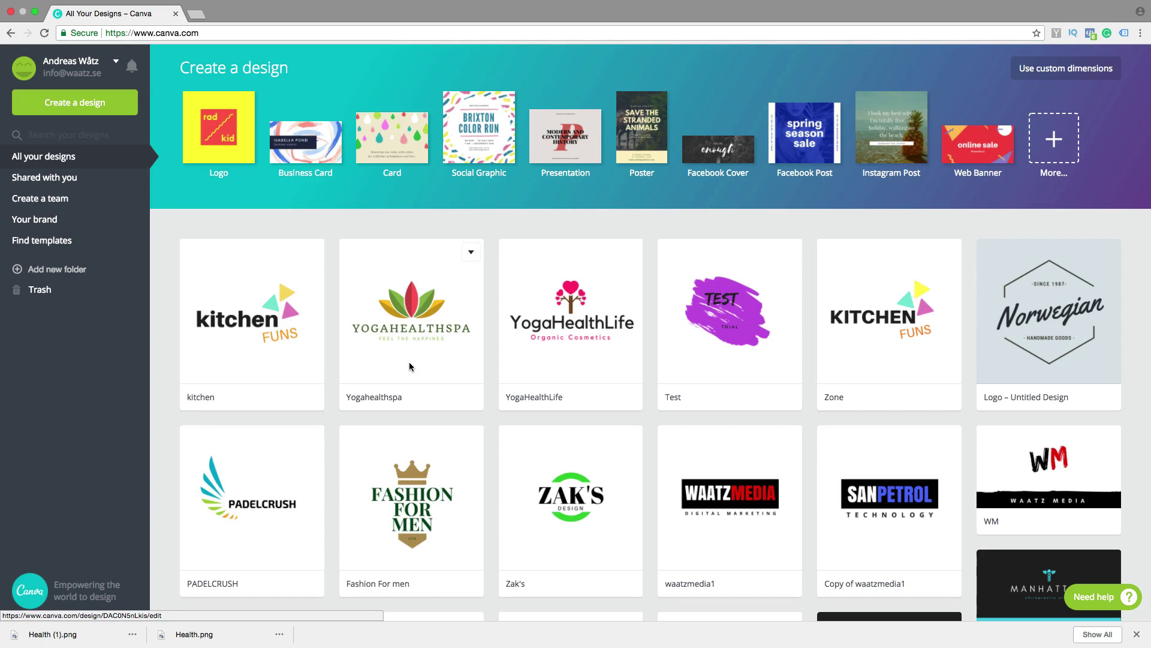
- Dismiss the Chrome downloads bar and start a new blank logo design
left_click(1138, 634)
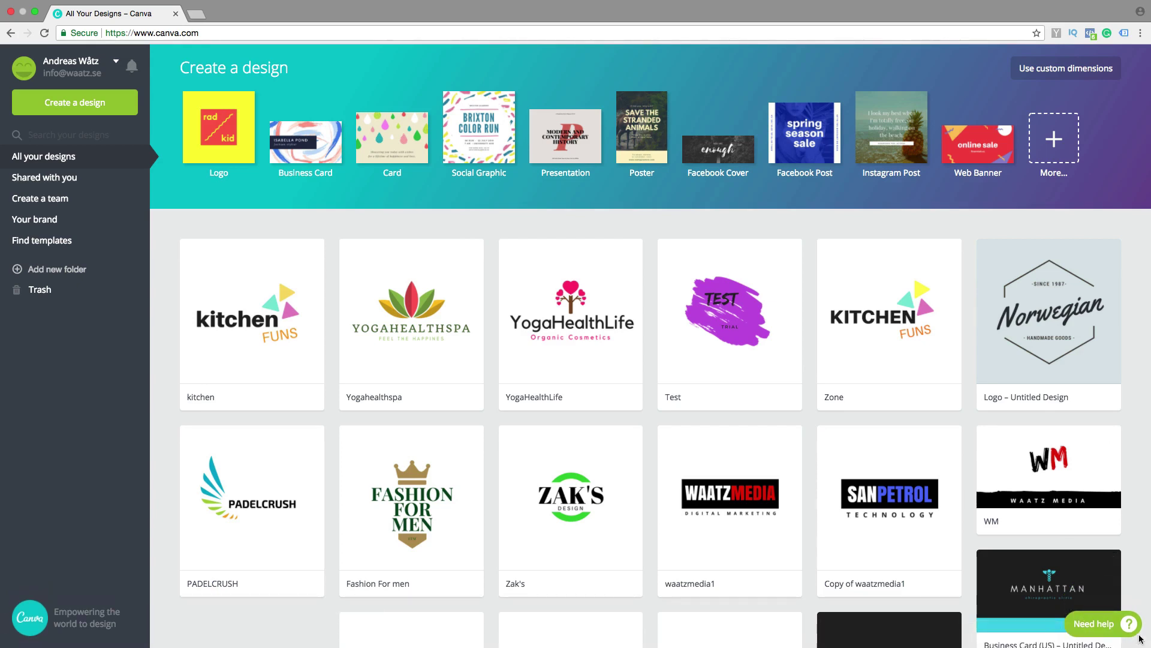
left_click(220, 130)
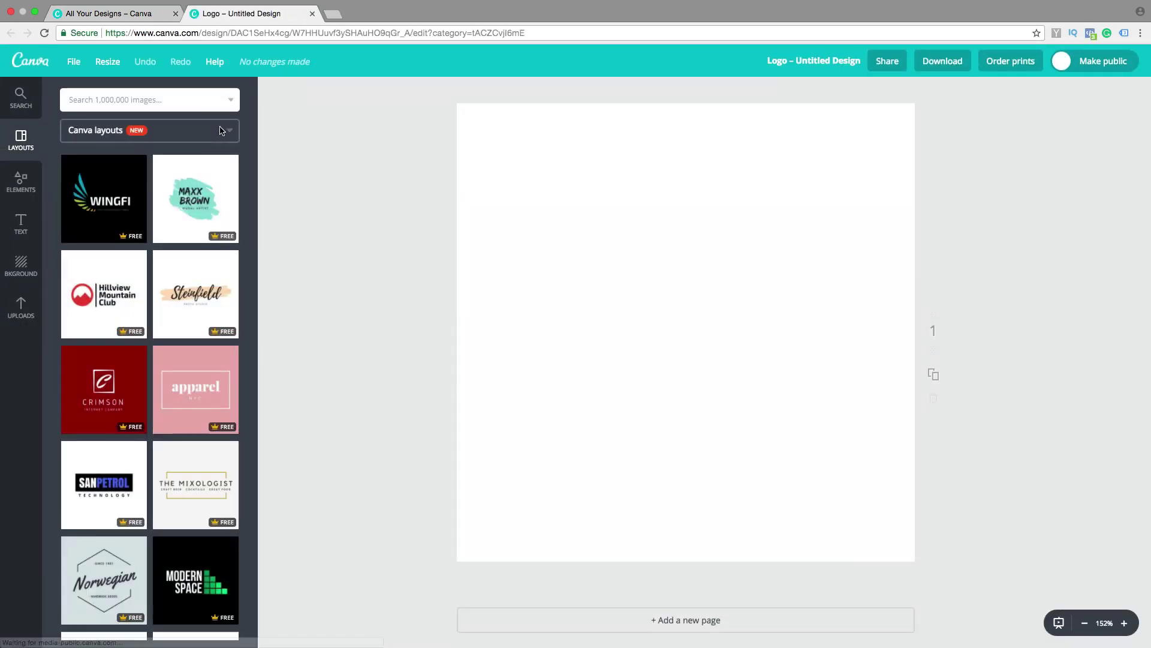
scroll(156, 297, "down", 1)
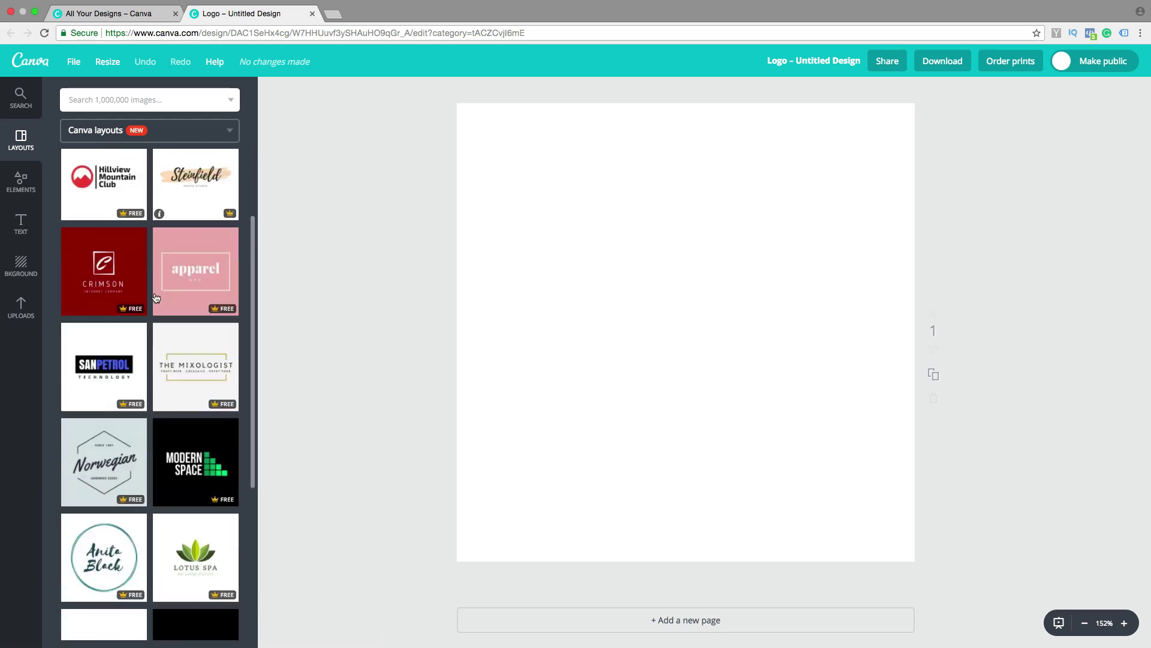
scroll(155, 297, "down", 5)
scroll(153, 311, "down", 3)
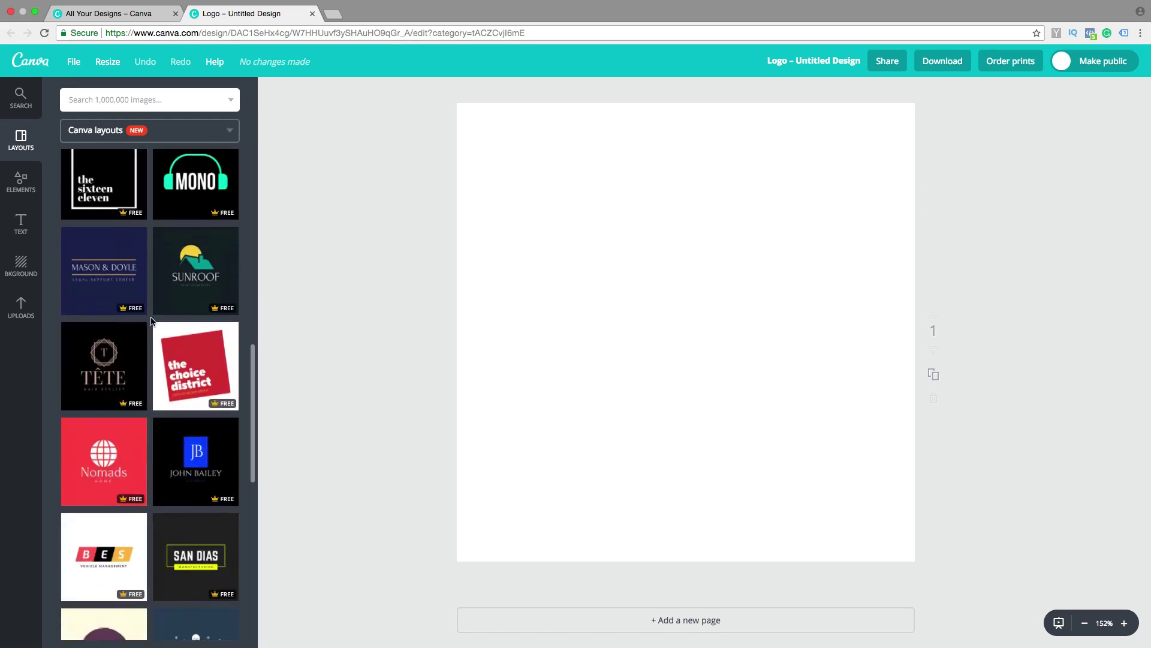
scroll(152, 321, "down", 2)
scroll(162, 405, "down", 4)
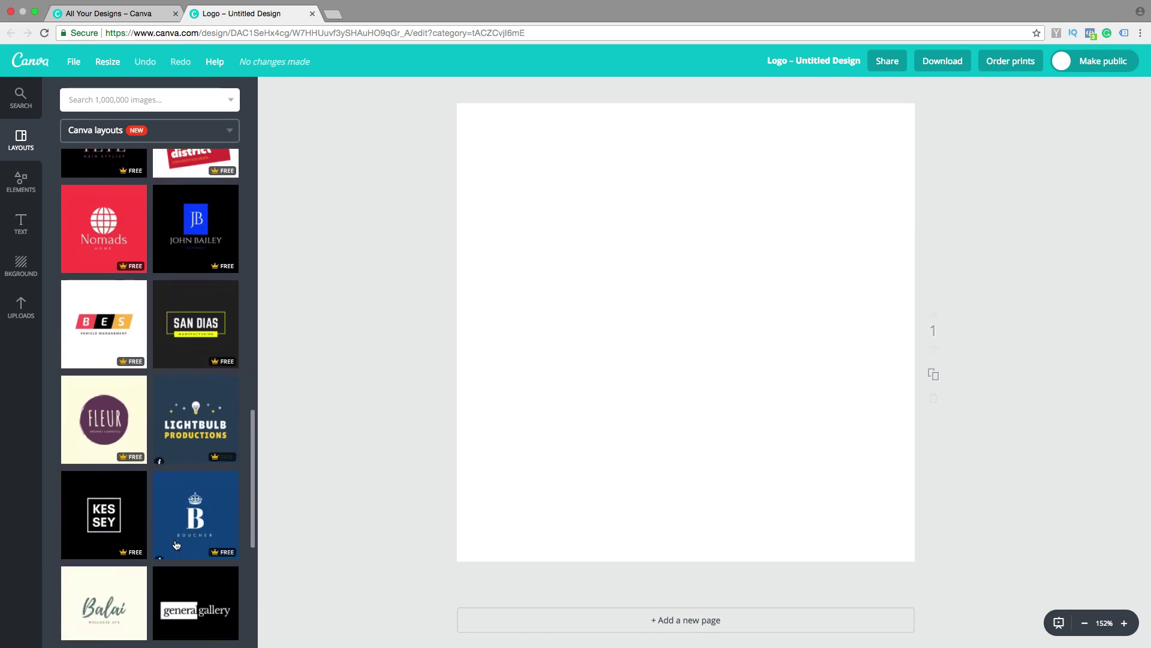
scroll(177, 544, "down", 1)
scroll(176, 542, "down", 4)
scroll(177, 543, "down", 4)
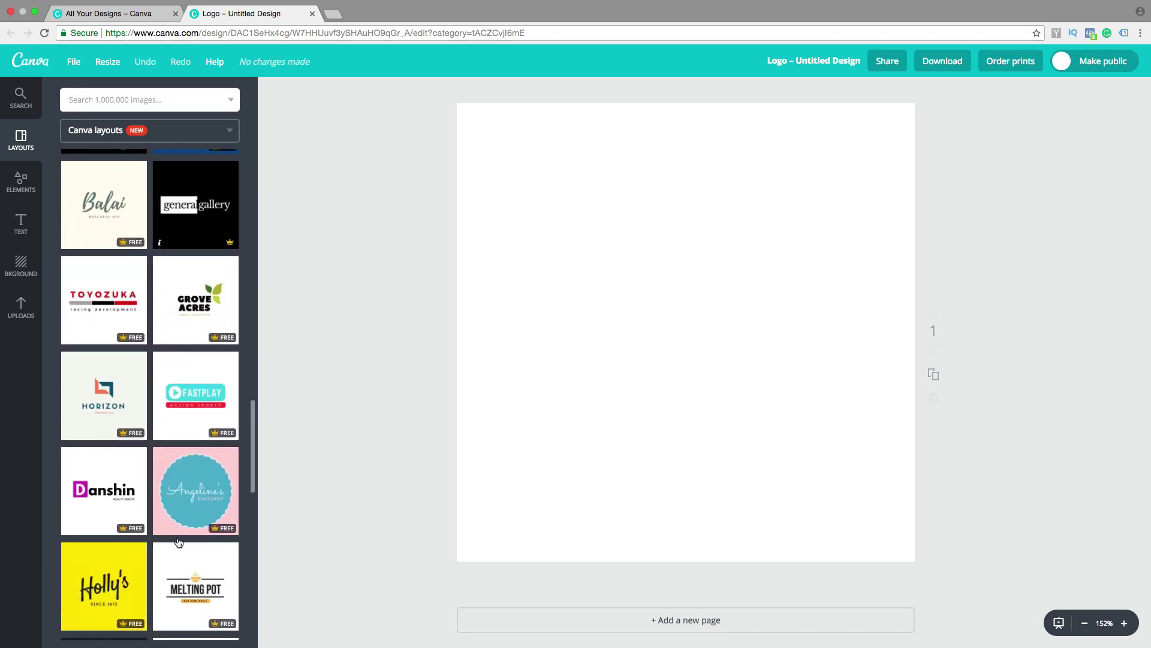
scroll(177, 542, "down", 3)
scroll(175, 543, "down", 3)
scroll(175, 543, "down", 3)
scroll(175, 542, "down", 2)
scroll(176, 542, "down", 2)
scroll(176, 545, "down", 2)
scroll(175, 544, "down", 3)
scroll(176, 544, "down", 3)
scroll(175, 544, "down", 1)
scroll(176, 545, "down", 2)
scroll(176, 545, "up", 8)
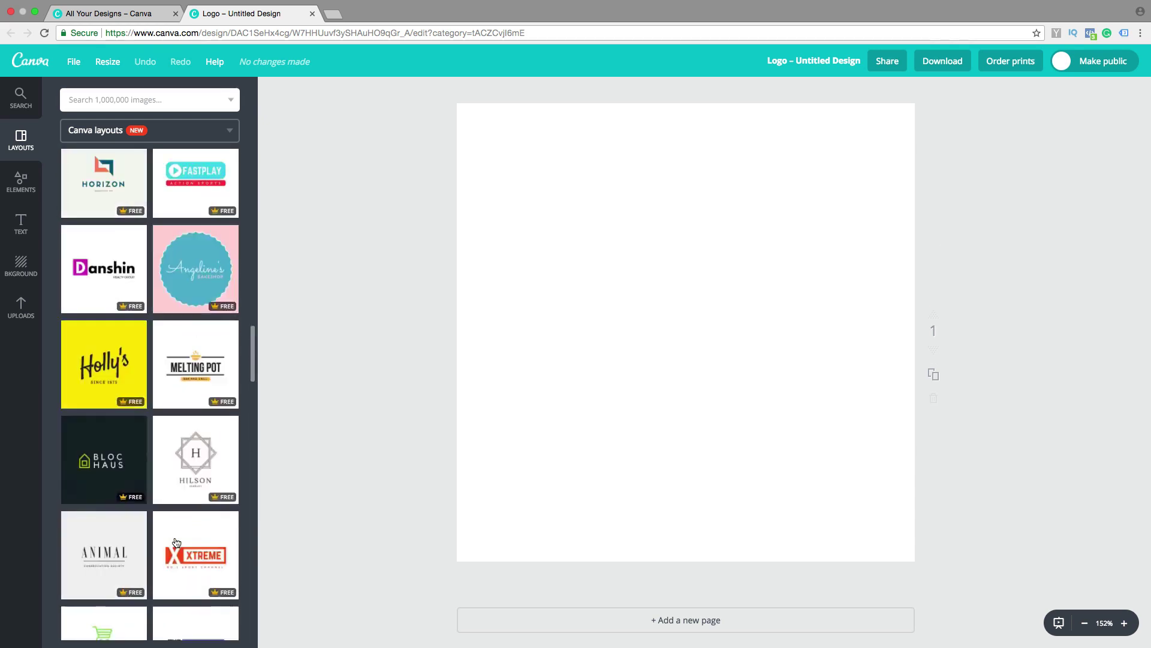
scroll(176, 543, "up", 4)
scroll(175, 543, "up", 3)
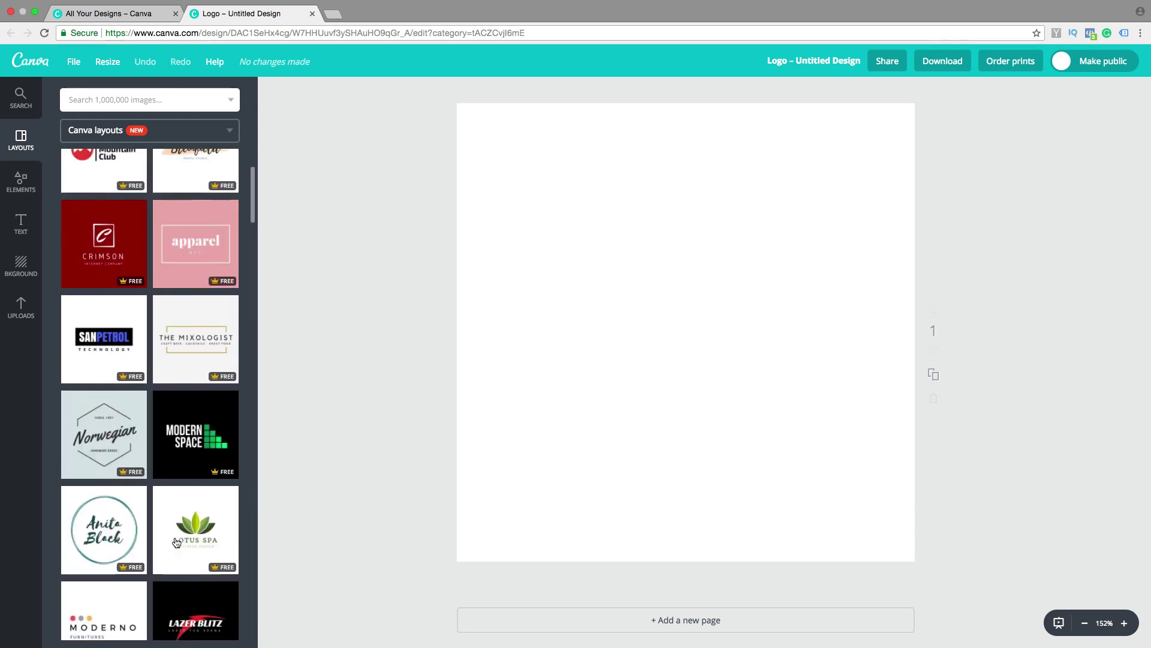
scroll(177, 543, "up", 3)
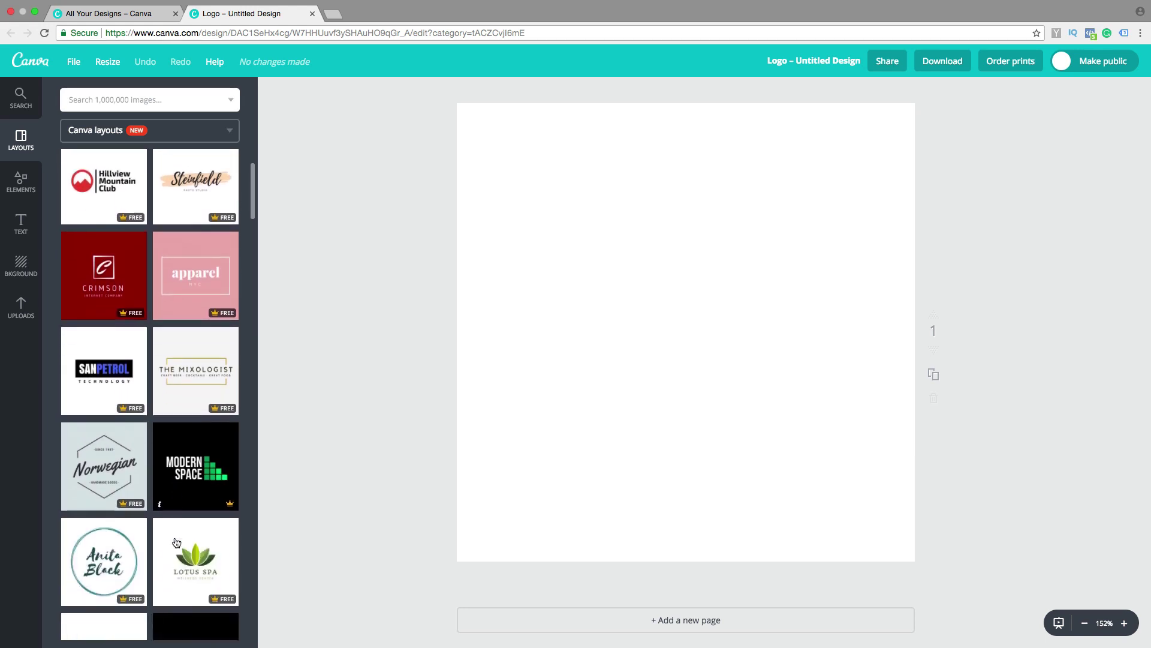
scroll(175, 540, "down", 3)
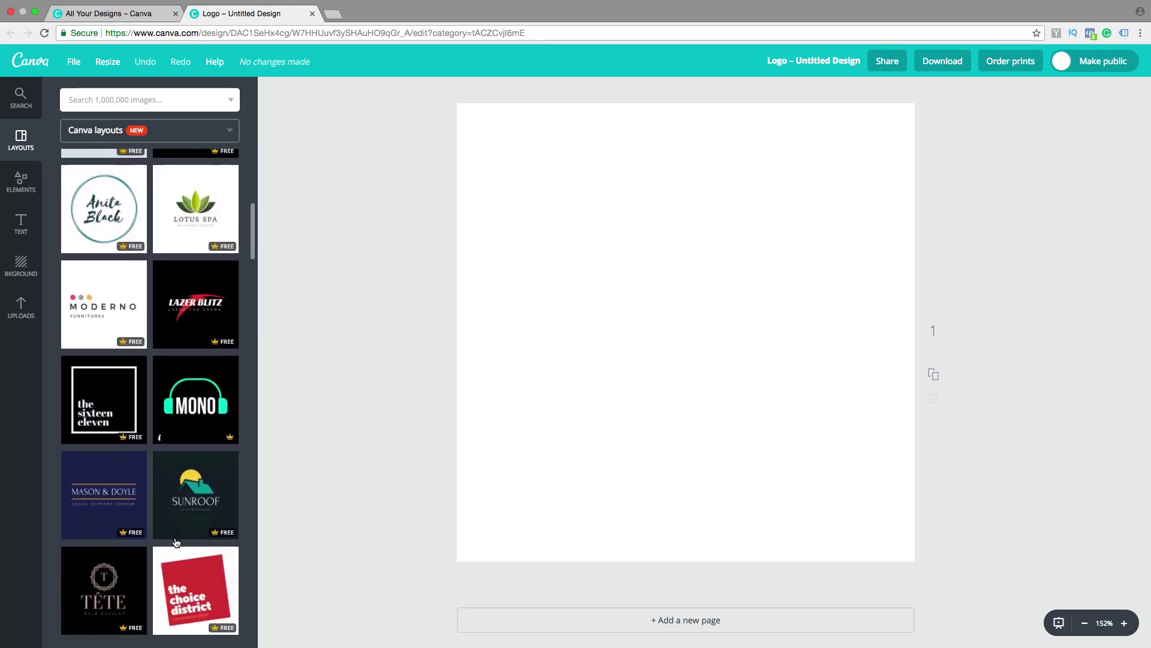
scroll(177, 542, "down", 3)
scroll(176, 542, "down", 3)
scroll(176, 543, "down", 2)
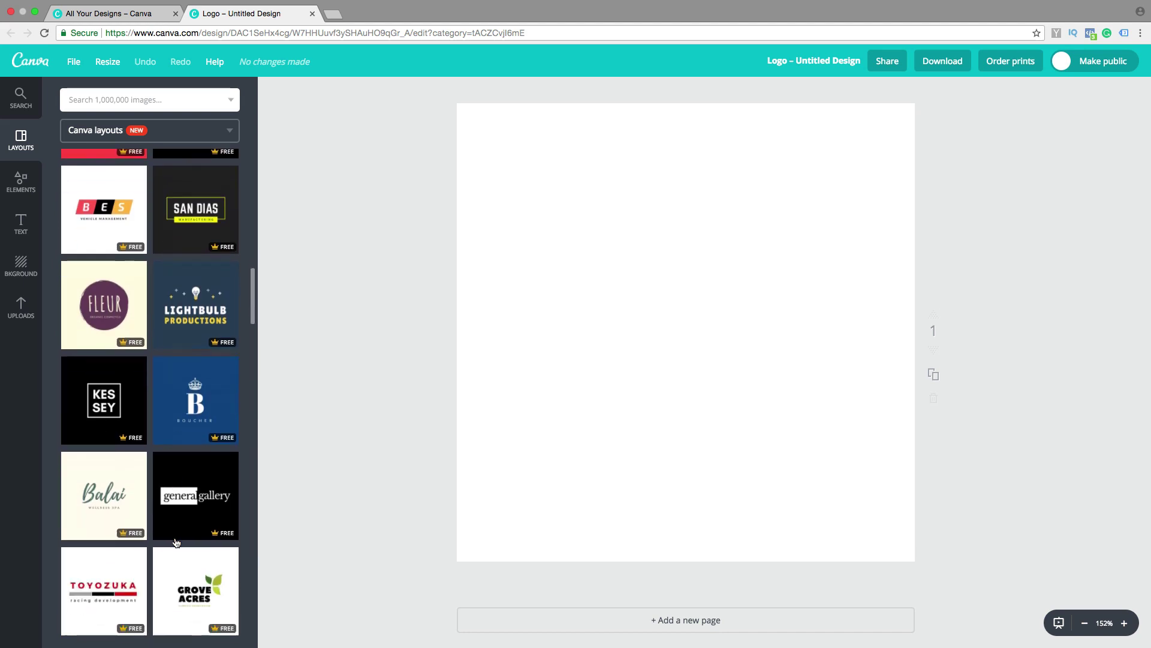
scroll(177, 543, "down", 2)
scroll(177, 542, "down", 3)
scroll(177, 542, "down", 2)
scroll(176, 543, "down", 2)
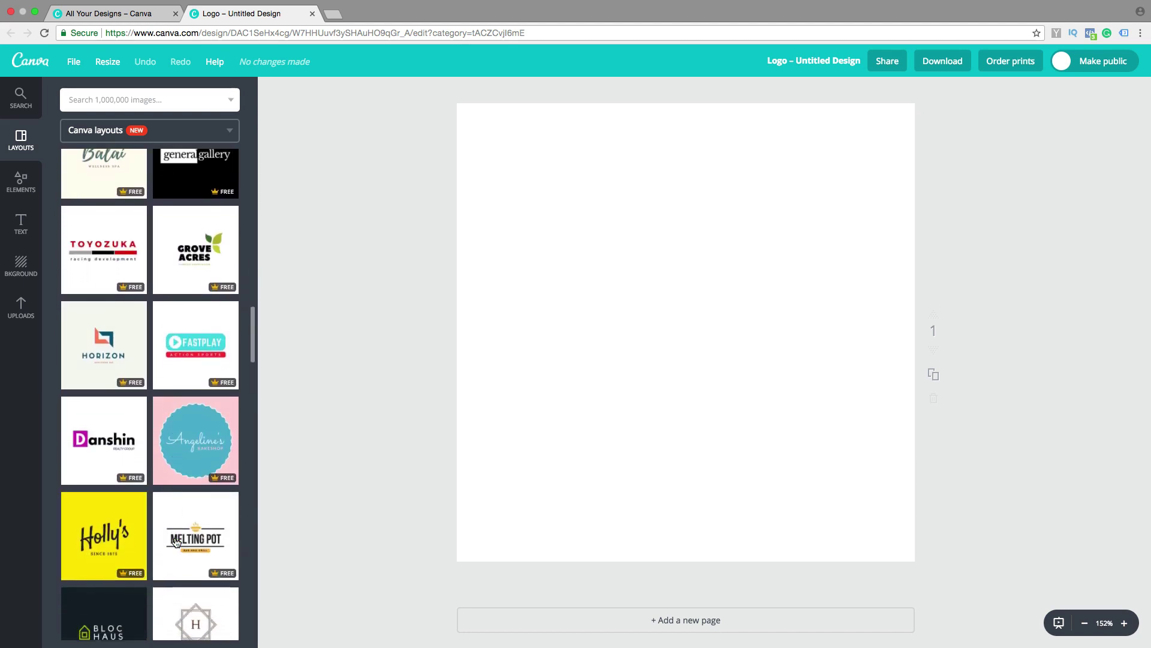
scroll(176, 543, "down", 2)
scroll(176, 542, "down", 3)
scroll(176, 543, "down", 2)
scroll(177, 543, "down", 1)
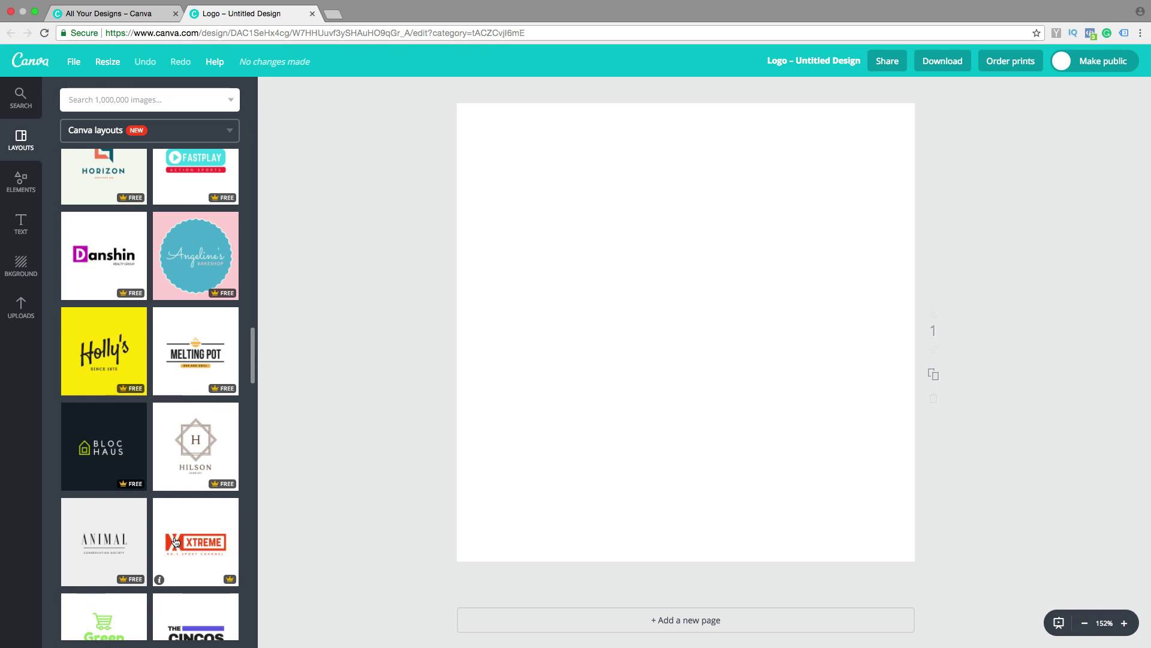
scroll(177, 543, "down", 2)
scroll(177, 543, "down", 1)
scroll(176, 542, "up", 4)
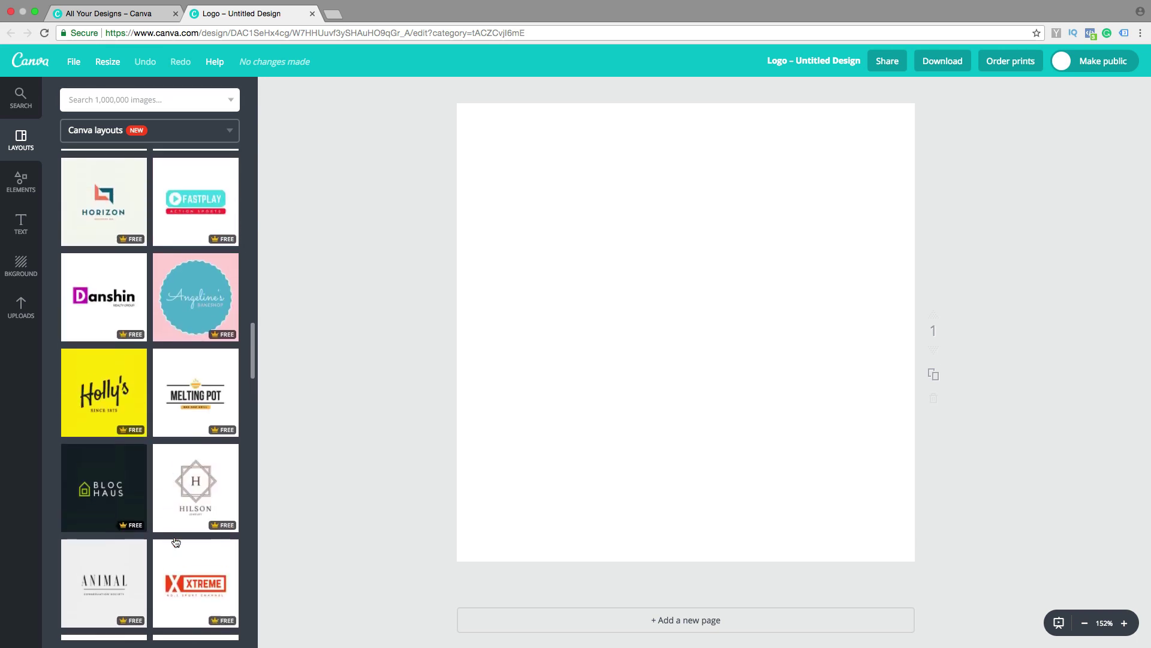
scroll(176, 543, "up", 2)
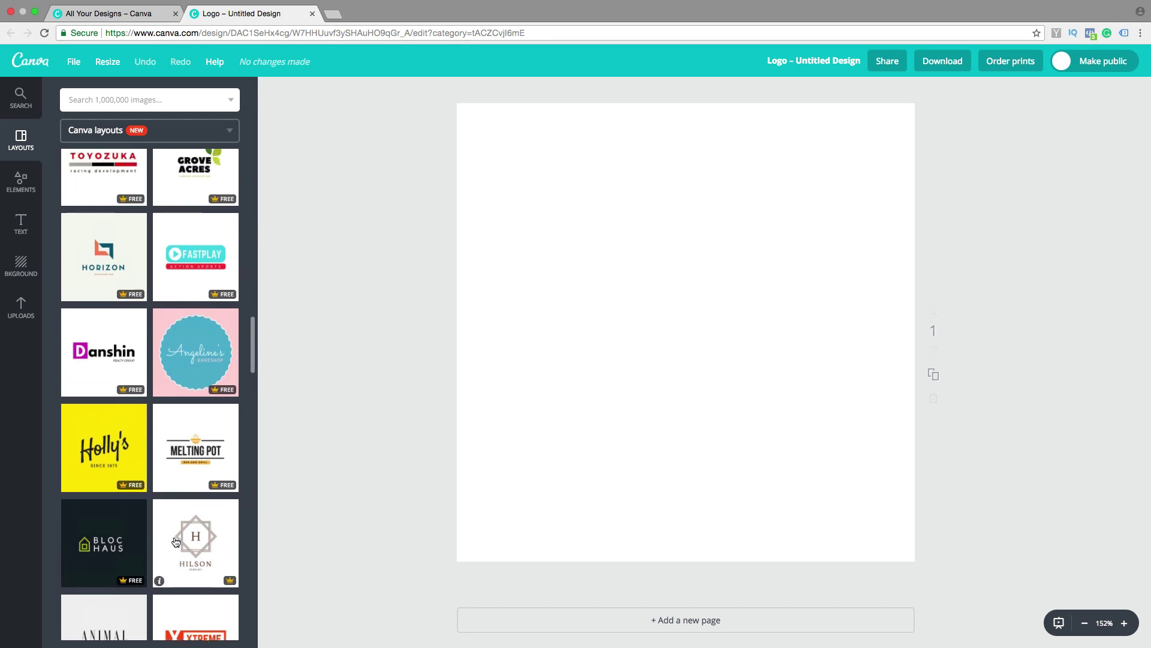
- Apply the Melting Pot layout and replace the MELTING POT headline with COFFE HOUSE
left_click(200, 459)
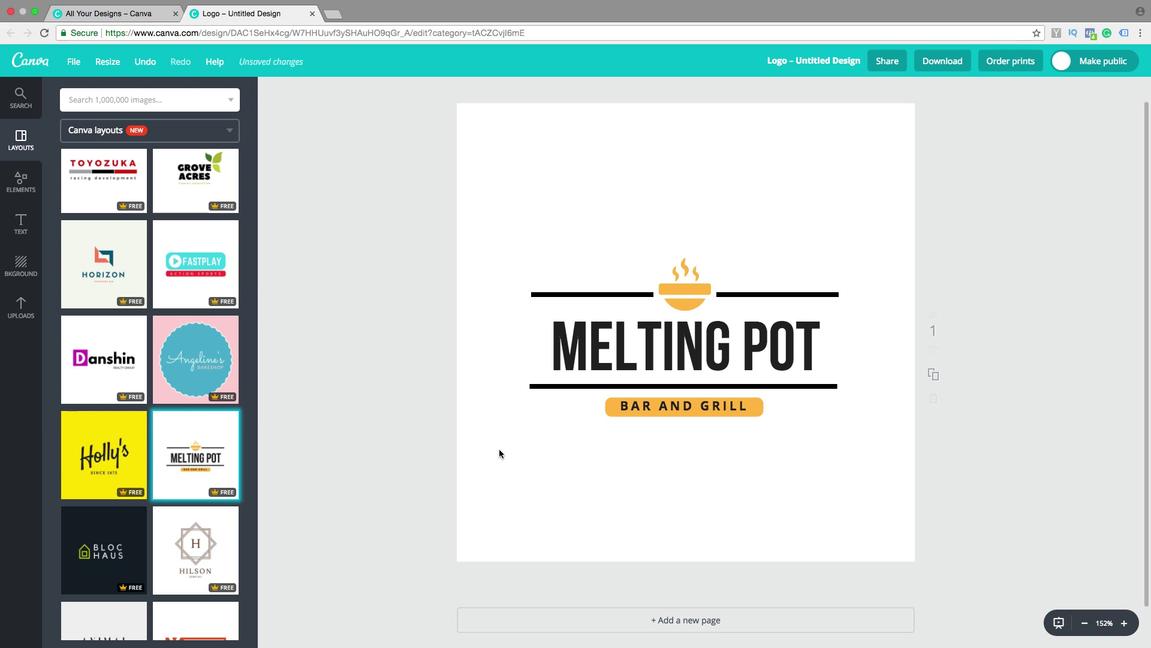
left_click(684, 348)
left_click(820, 344)
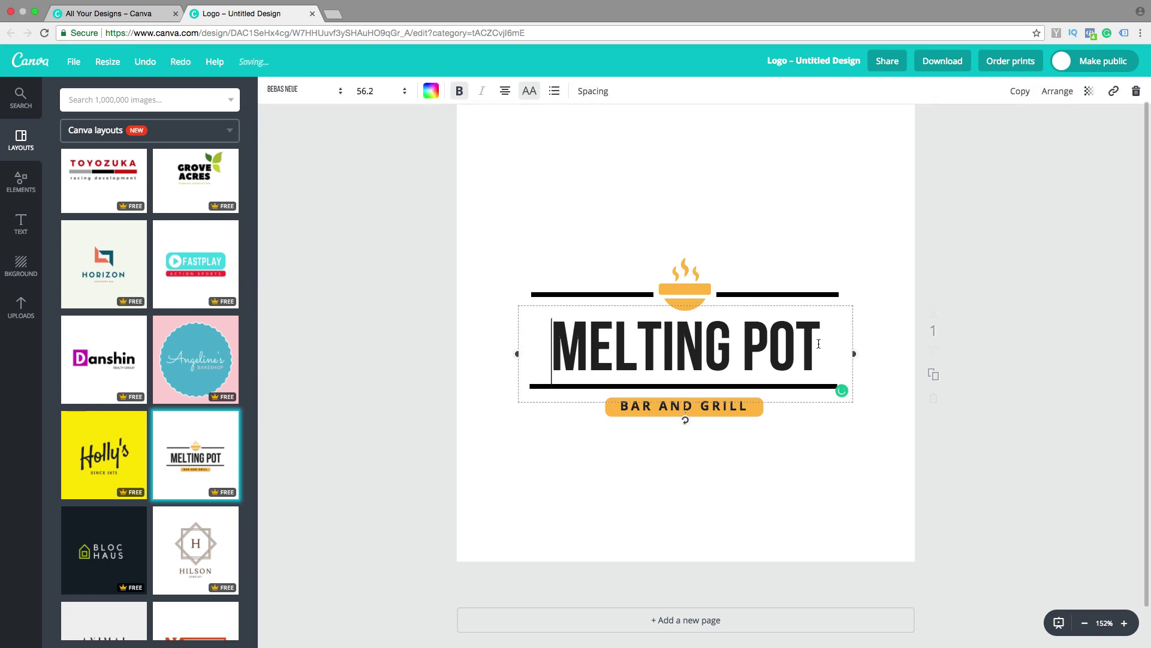
key("BackSpace")
key("BackSpace")
key("BackSpace")
key("BackSpace")
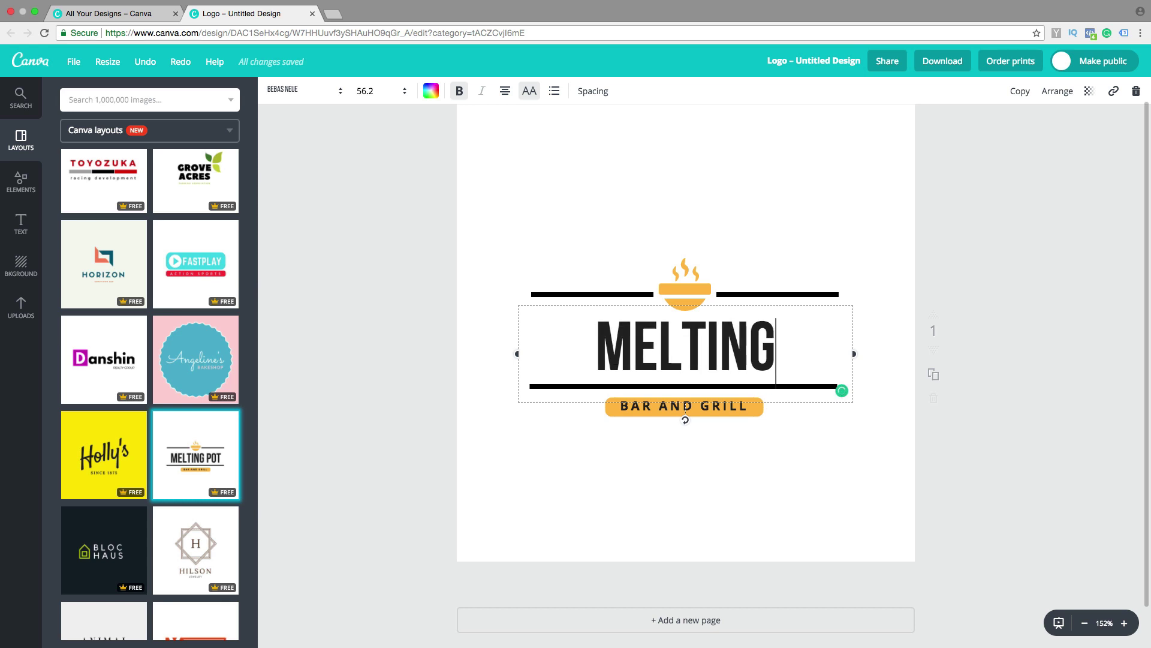
key("BackSpace")
key("BackSpace")
key("BackSpace")
key("BackSpace")
key("BackSpace")
key("BackSpace")
key("BackSpace")
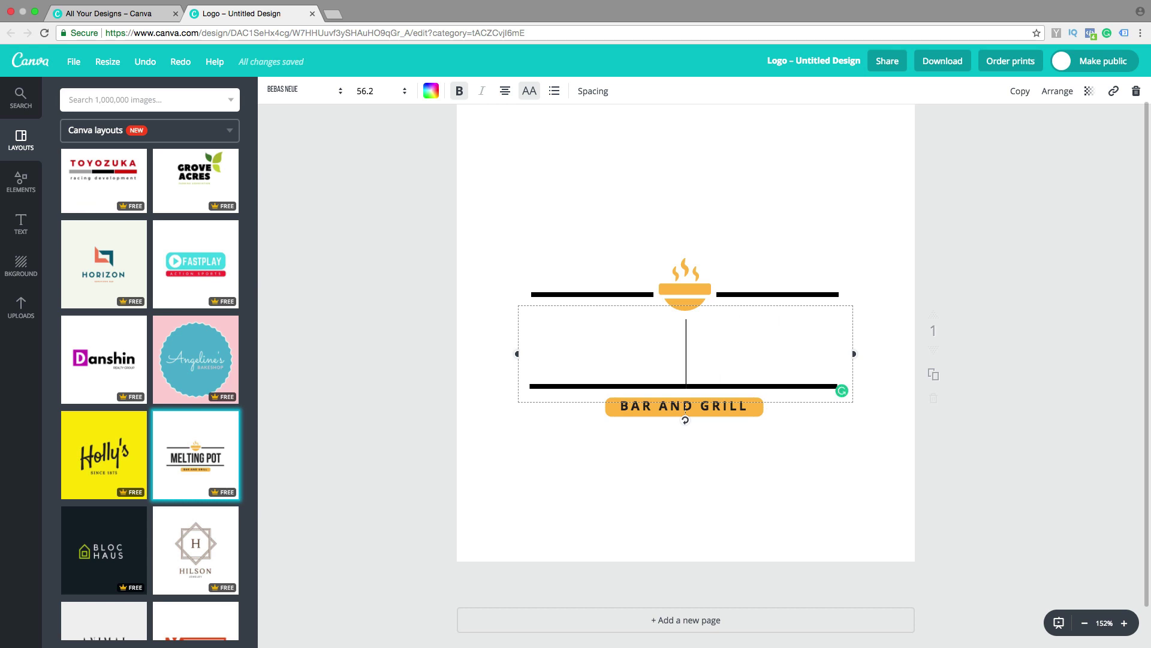
type("CO")
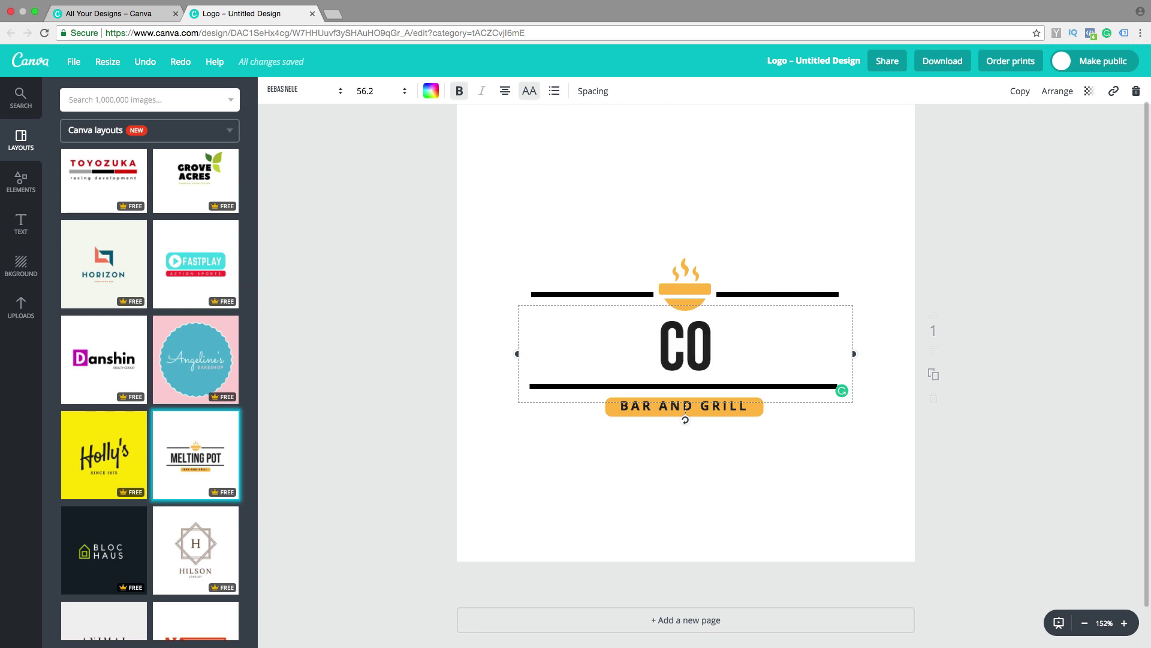
type("FFE ")
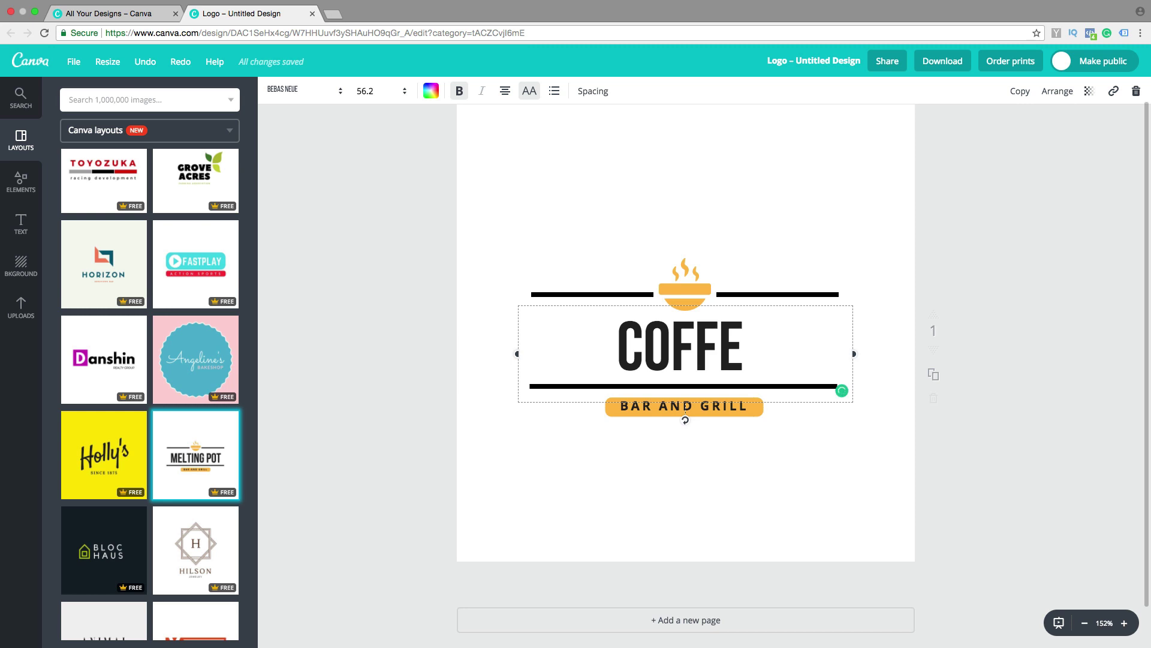
type("HOU")
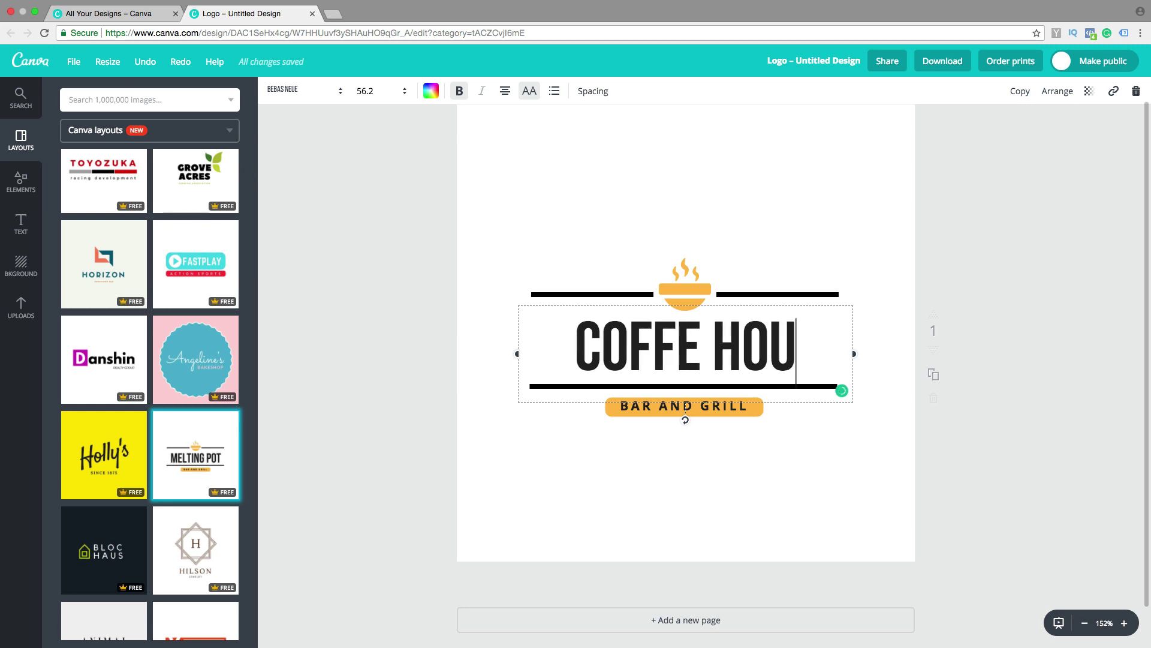
type("SE")
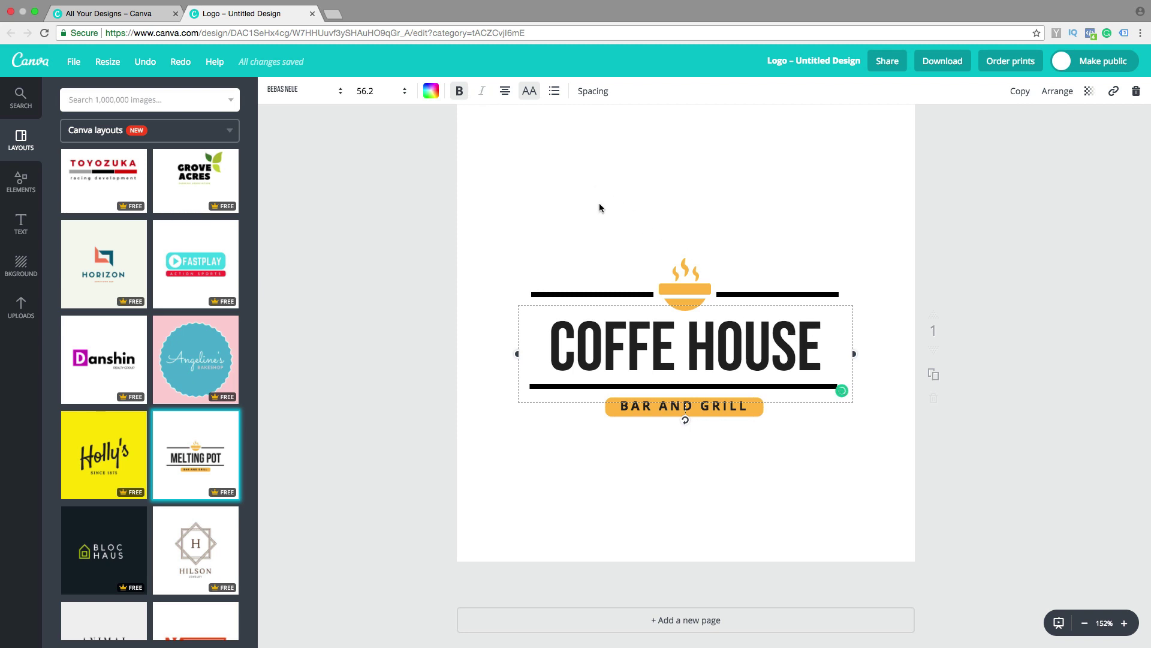
left_click(278, 92)
- Set the headline font to Oswald after trying Abril Fatface, Alfa Slab One and Open Sans
left_click(306, 202)
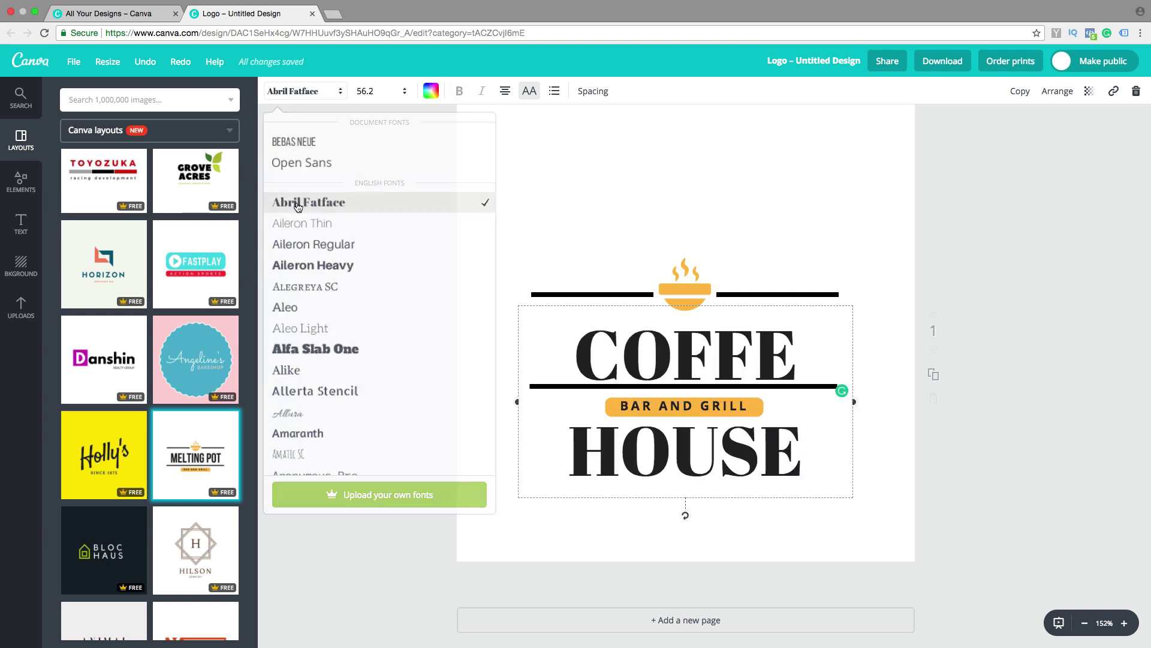
left_click(293, 93)
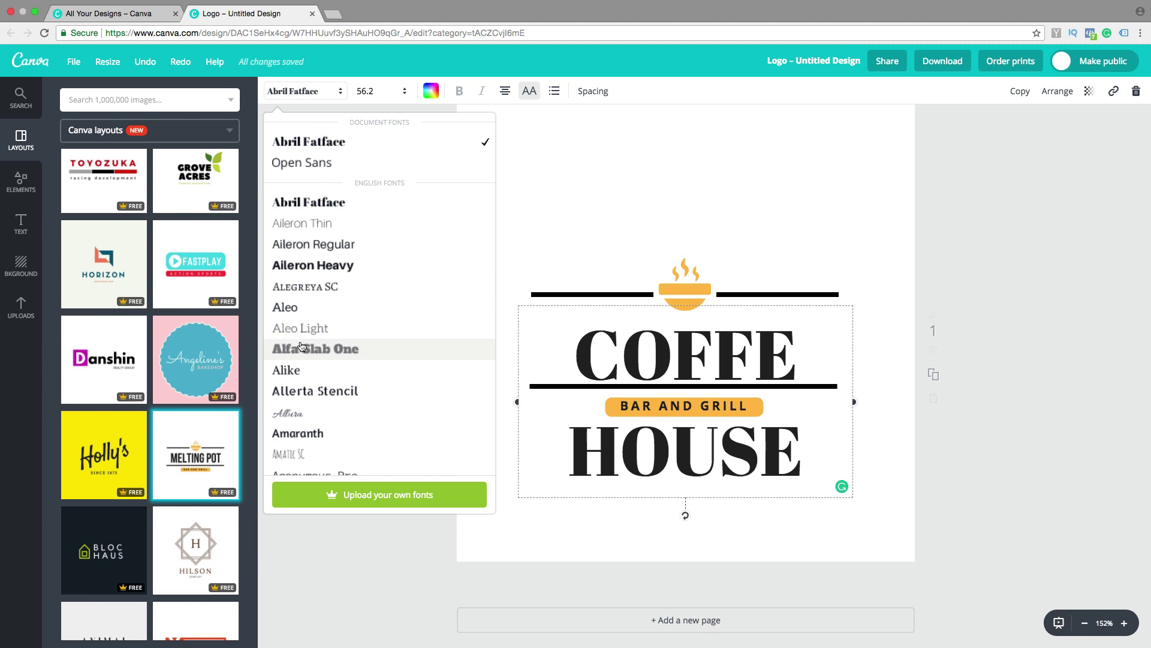
left_click(302, 349)
left_click(288, 91)
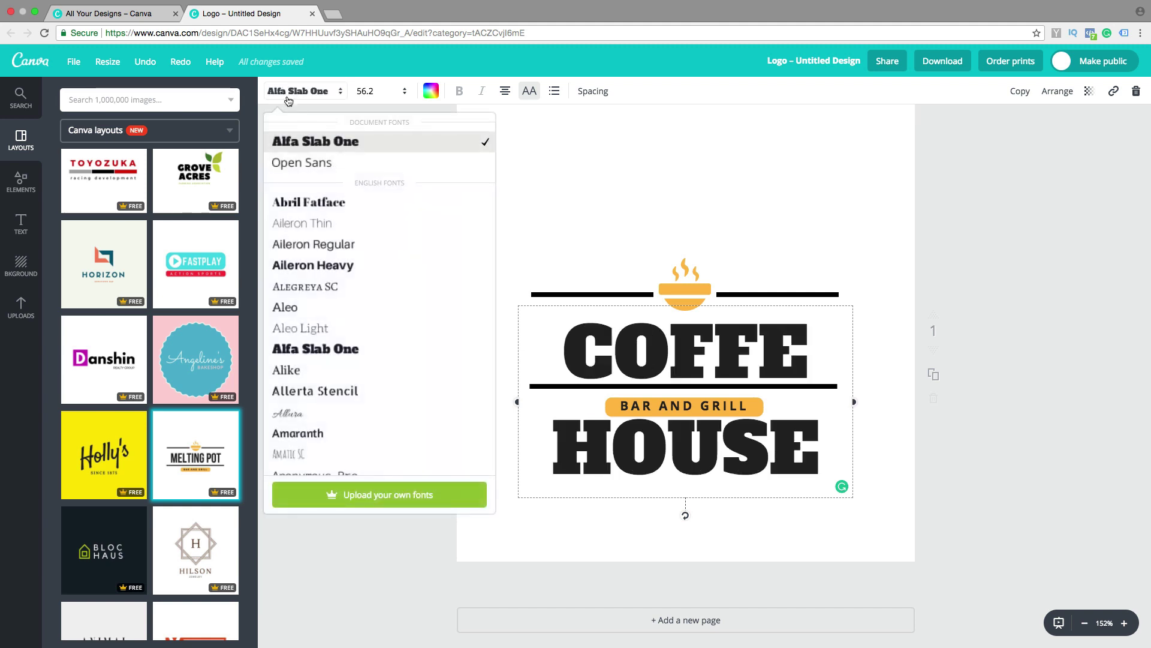
left_click(303, 140)
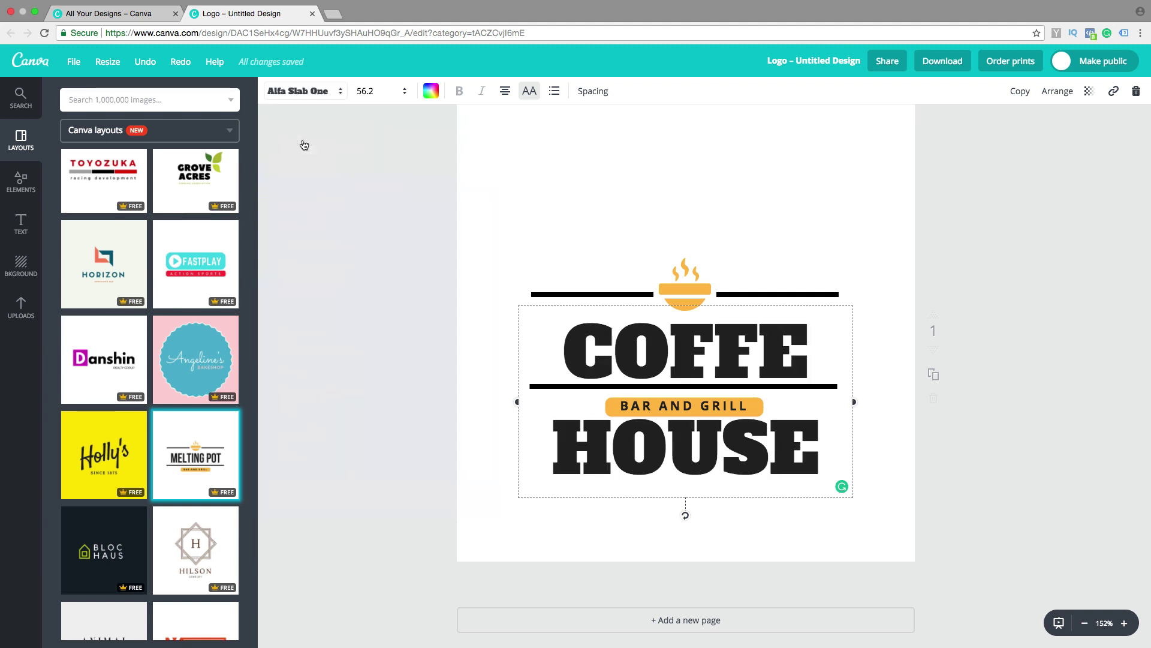
left_click(288, 90)
left_click(297, 159)
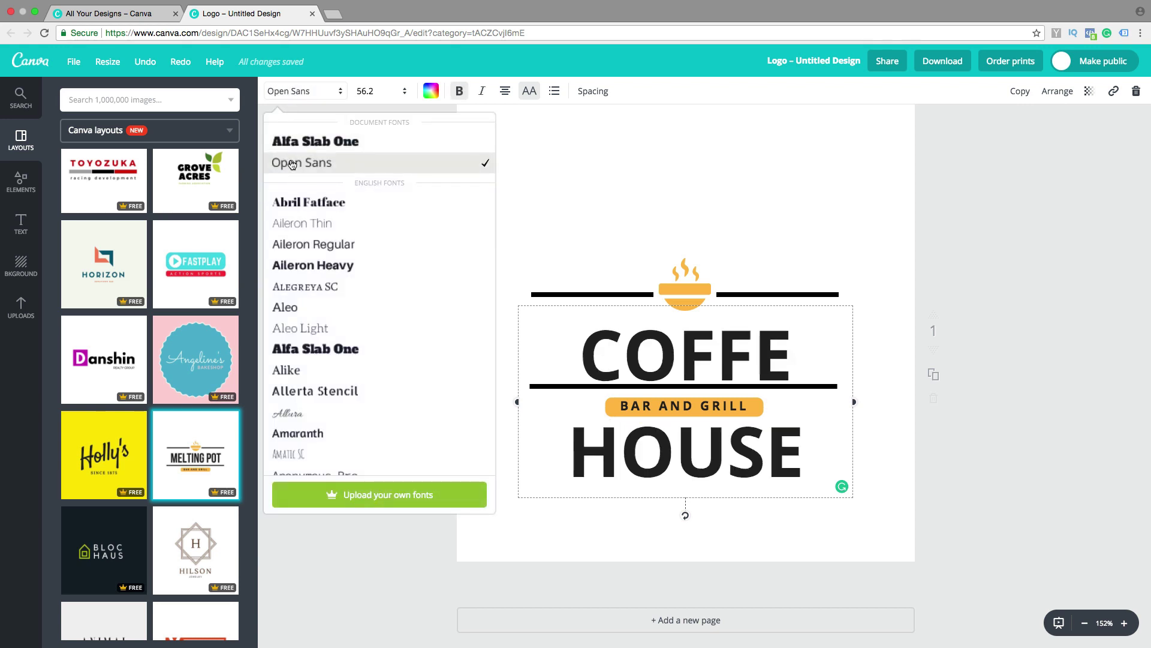
left_click(288, 92)
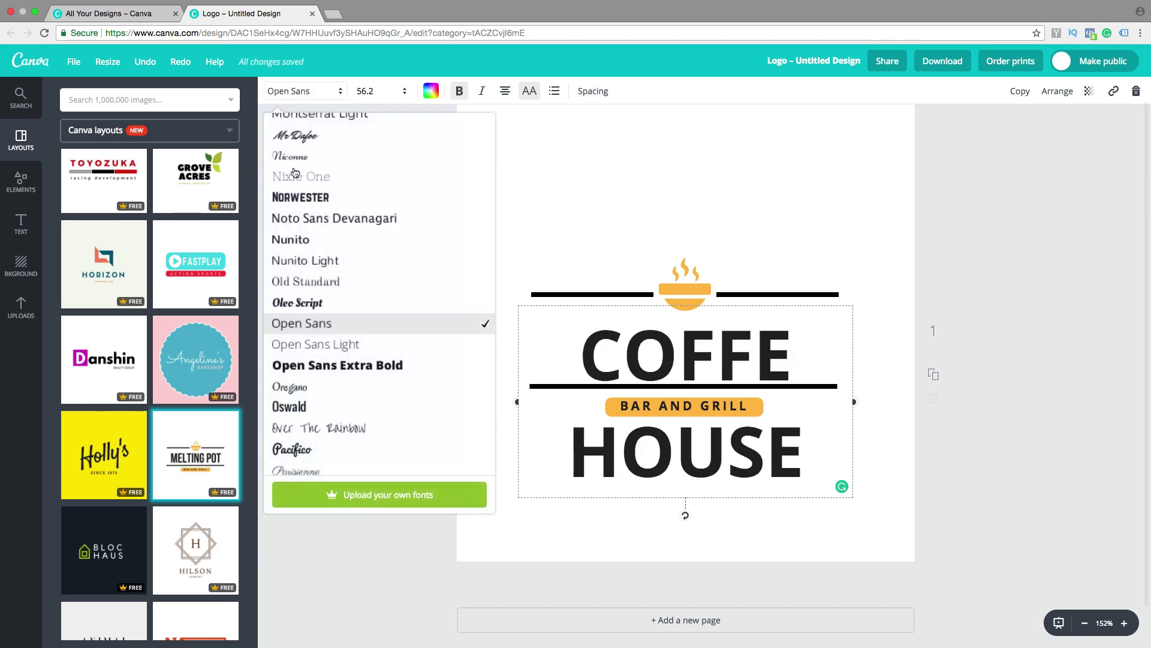
left_click(299, 407)
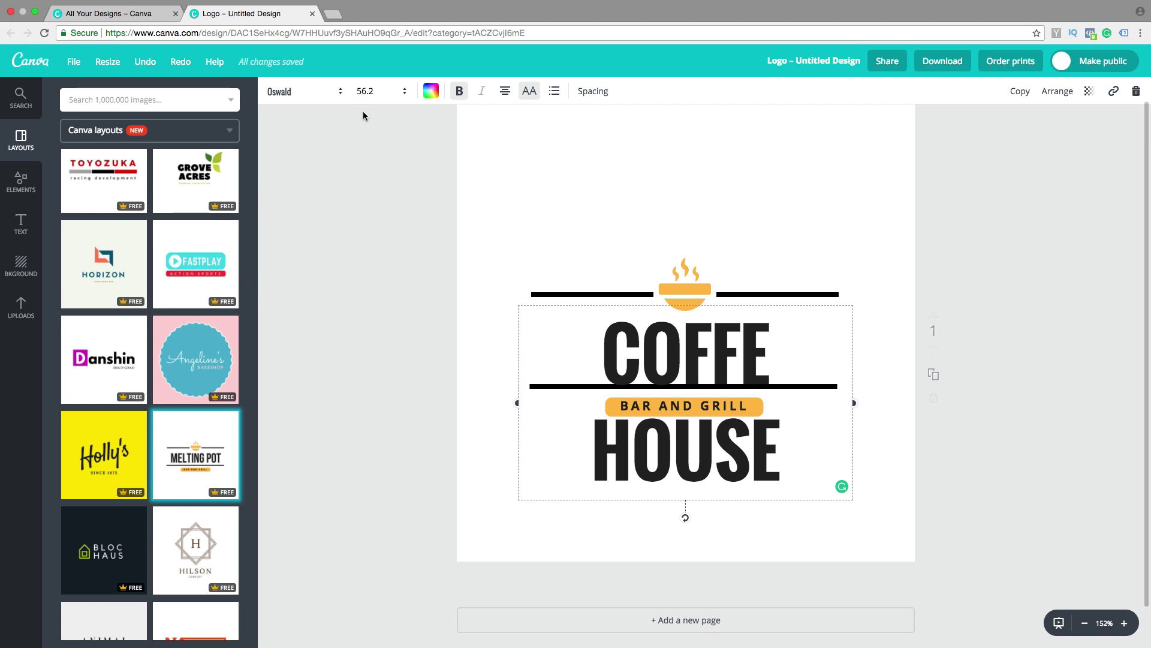
- Set the headline size to 42 so it fits on one line, then deselect it
left_click(378, 91)
left_click(364, 251)
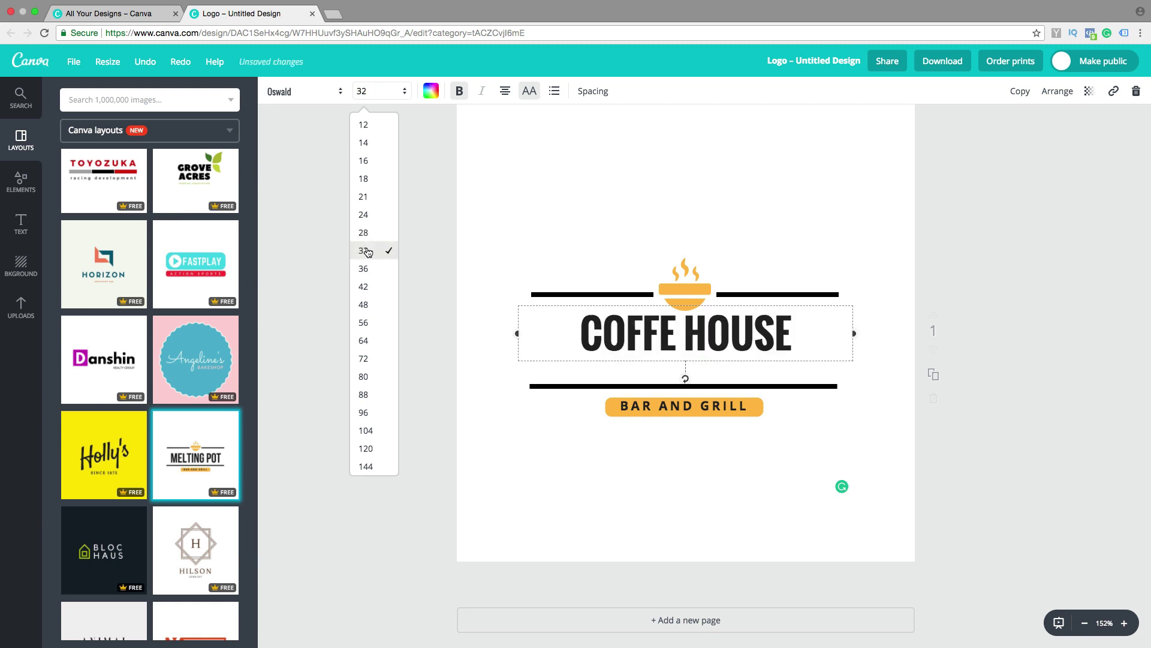
left_click(363, 91)
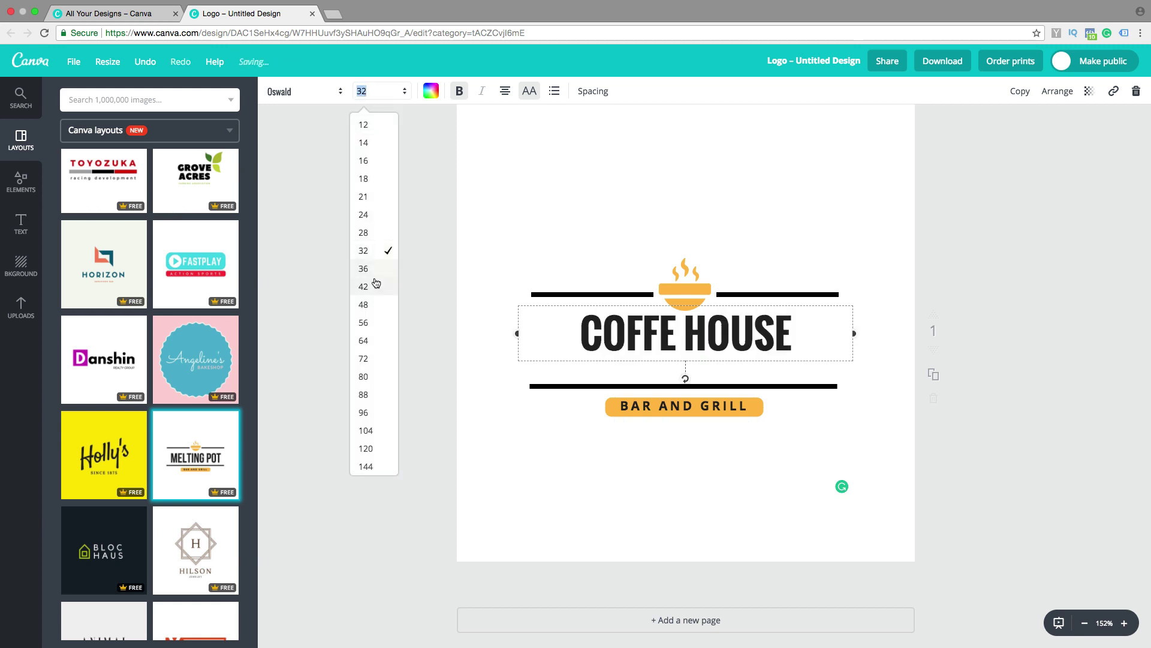
left_click(374, 270)
left_click(379, 91)
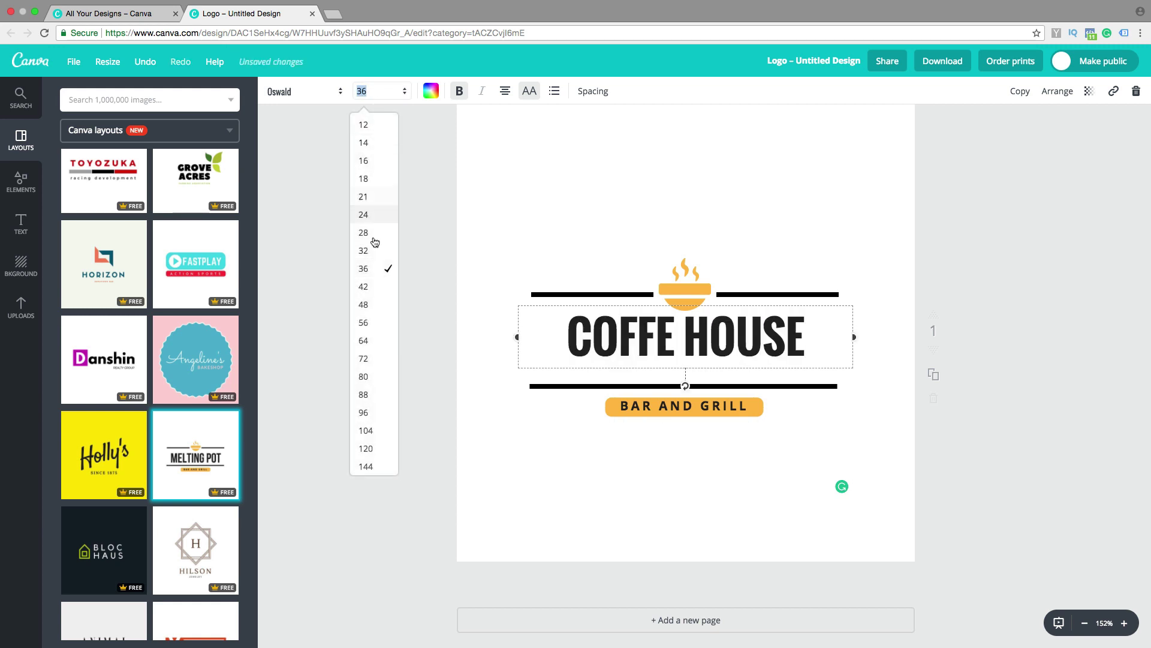
left_click(364, 286)
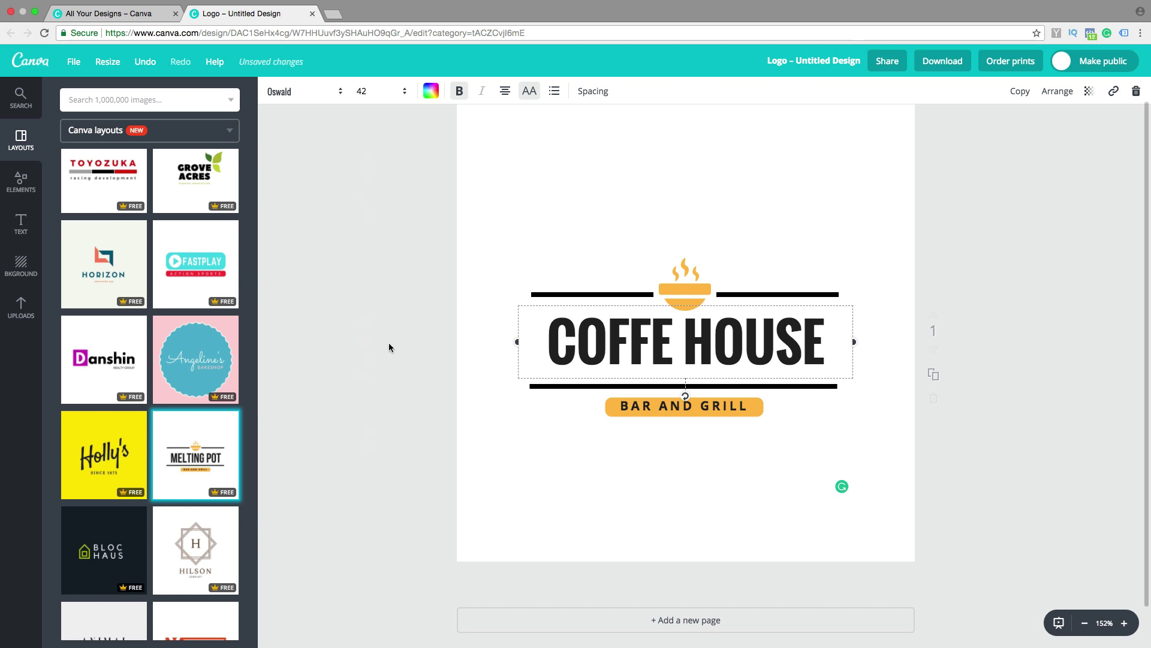
left_click(389, 343)
- Colour the COFFE HOUSE headline red (ff2a32) with the custom colour wheel
left_click(582, 344)
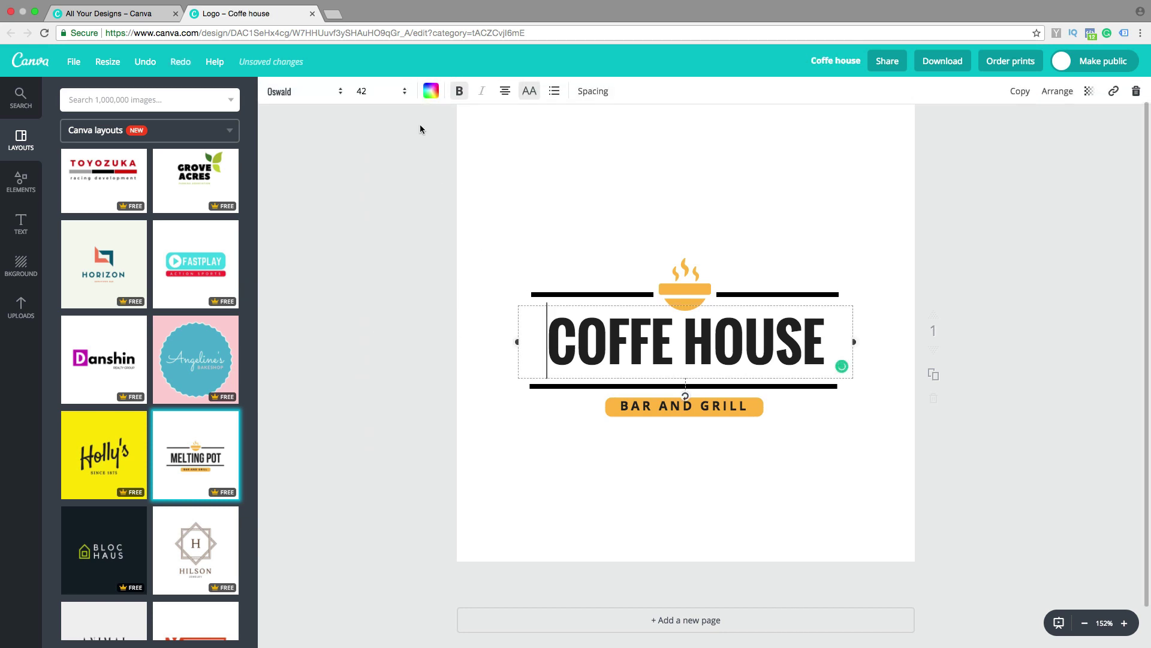
left_click(430, 91)
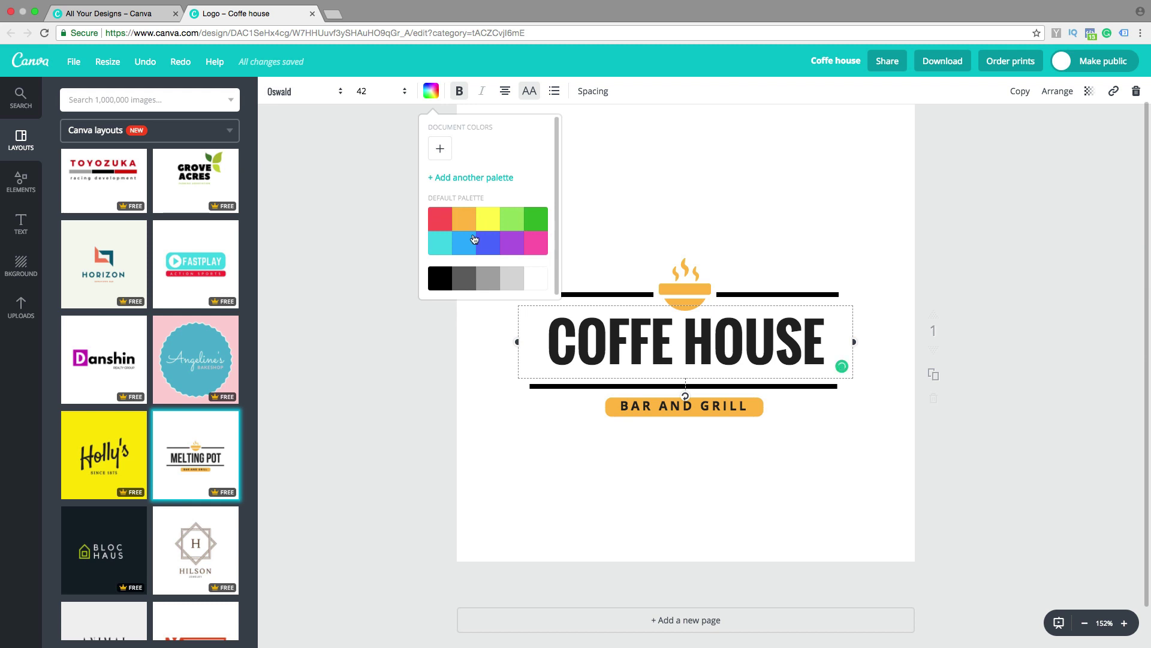
left_click(440, 150)
left_click(517, 172)
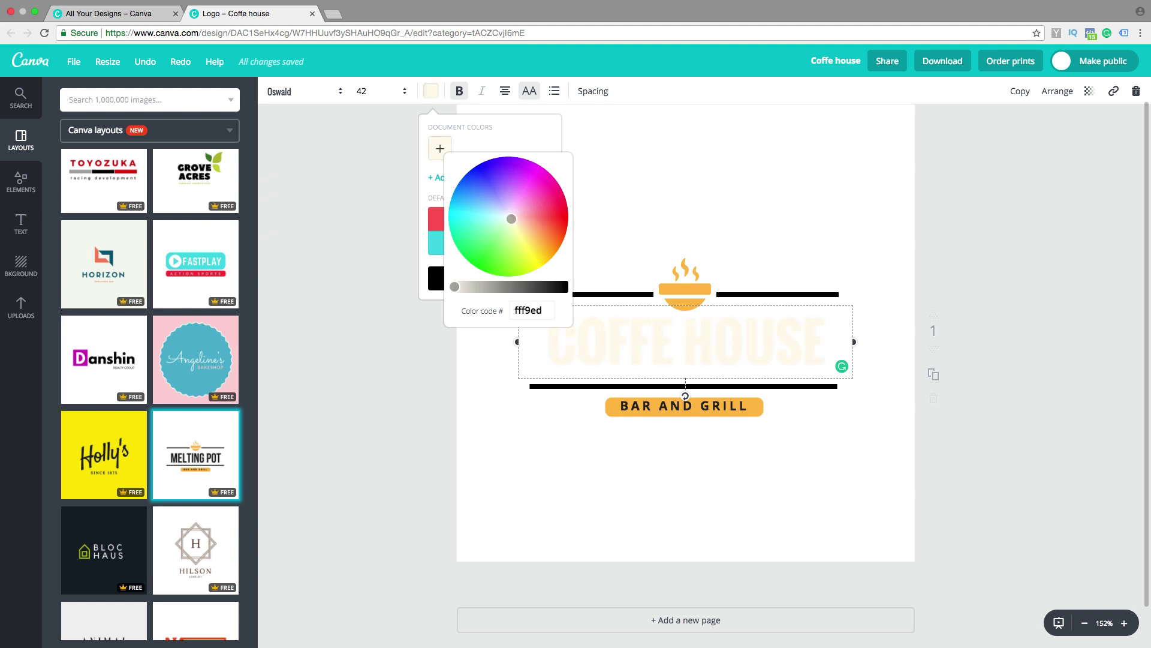
left_click_drag(517, 171, 553, 215)
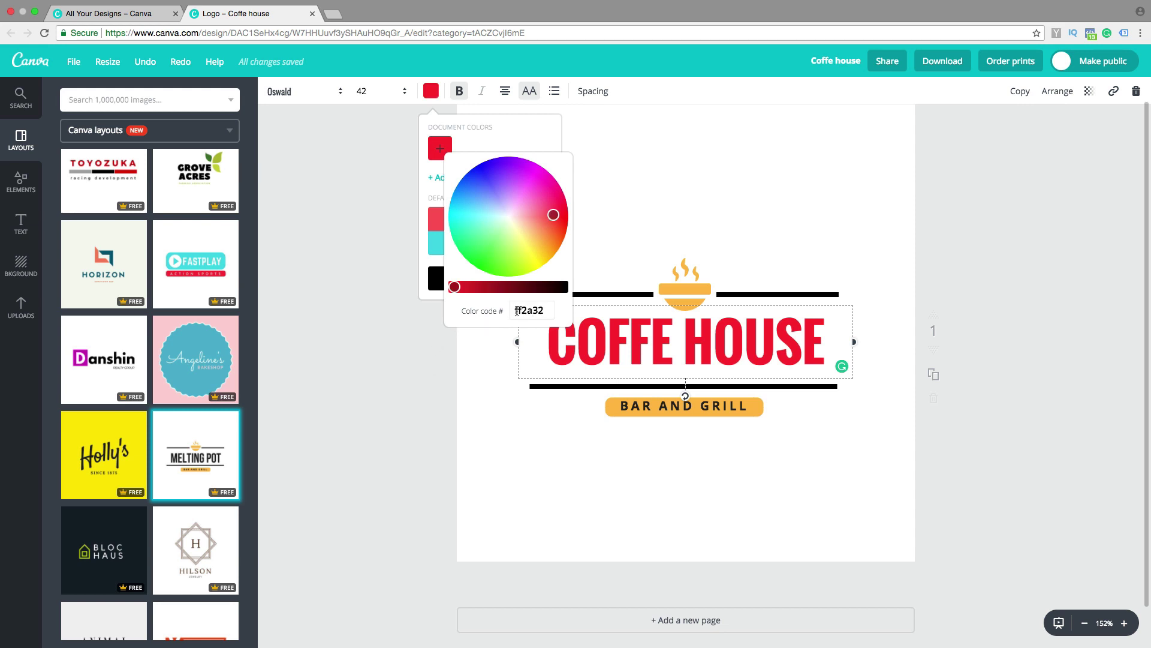
left_click(398, 346)
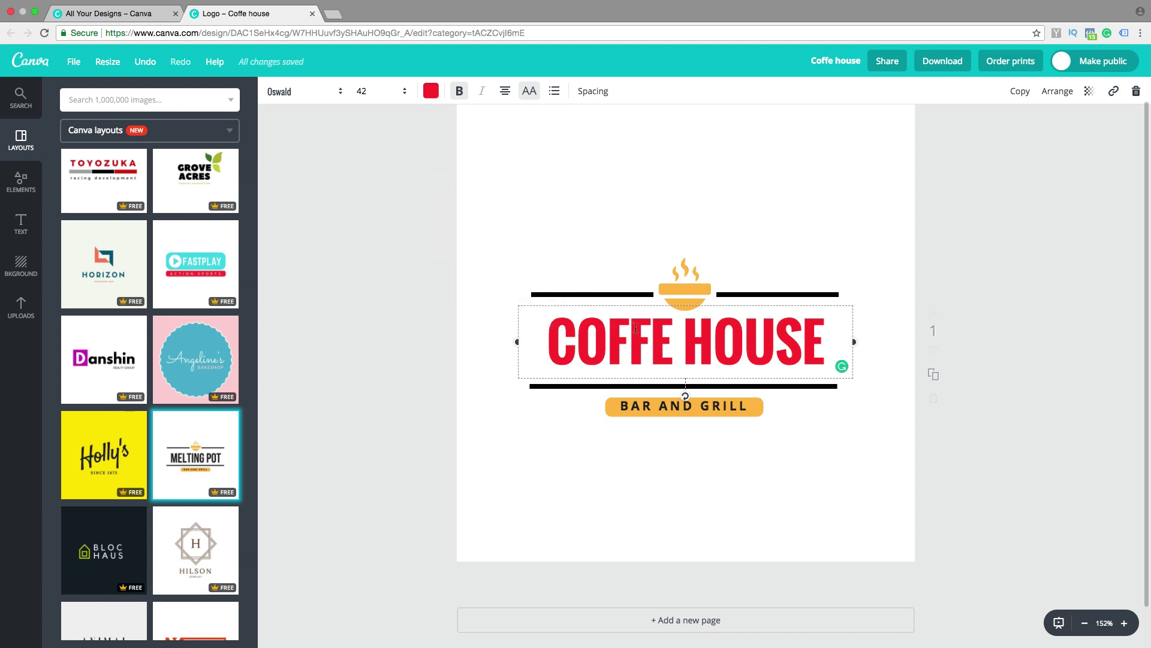
left_click(460, 92)
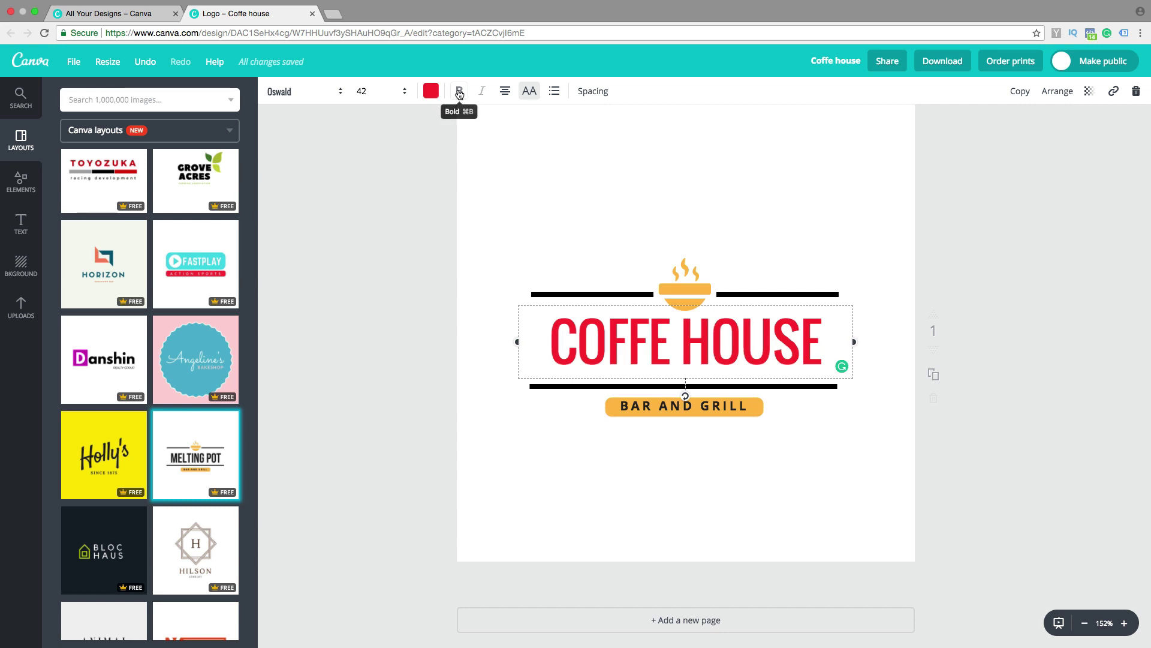
left_click(460, 91)
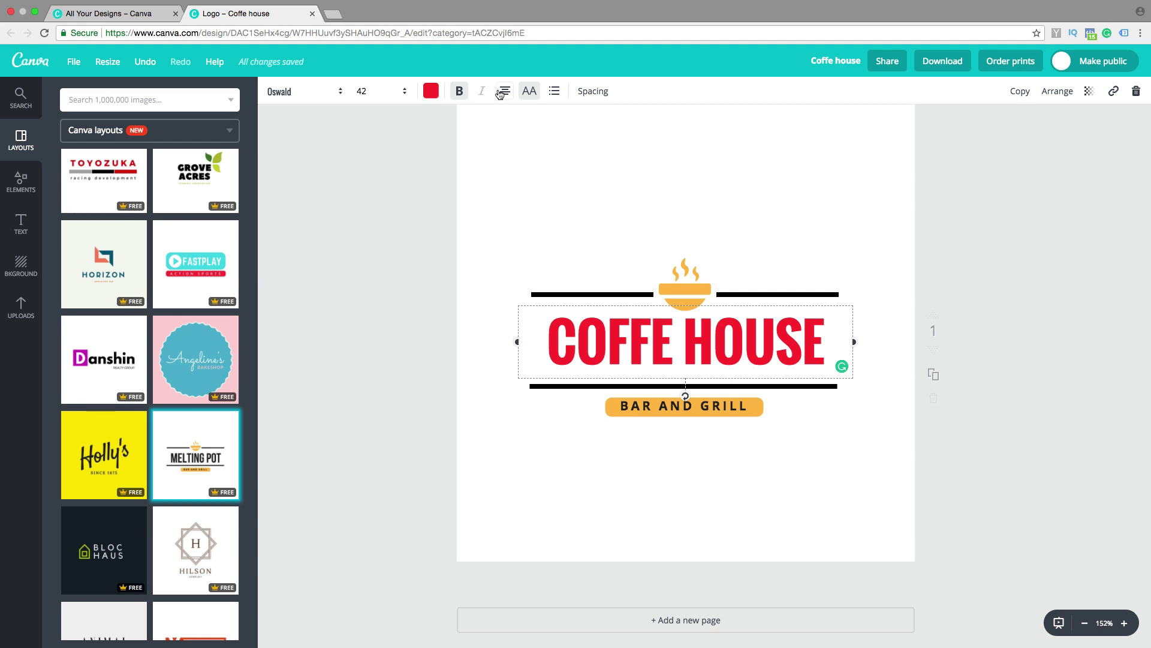
left_click(505, 90)
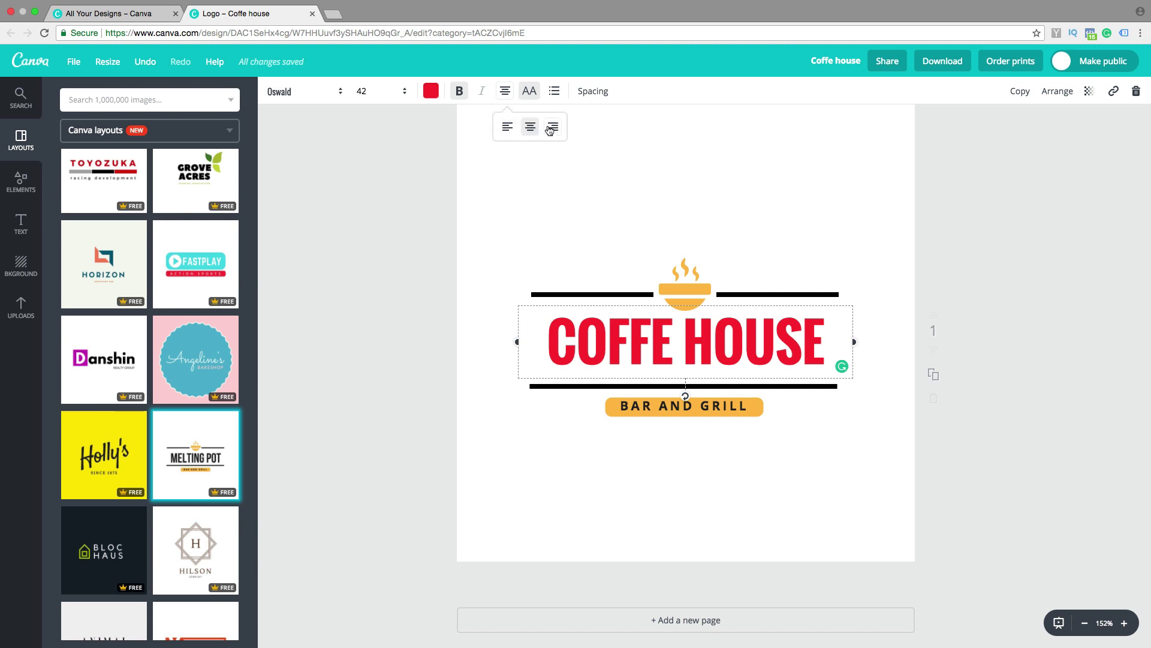
left_click(530, 92)
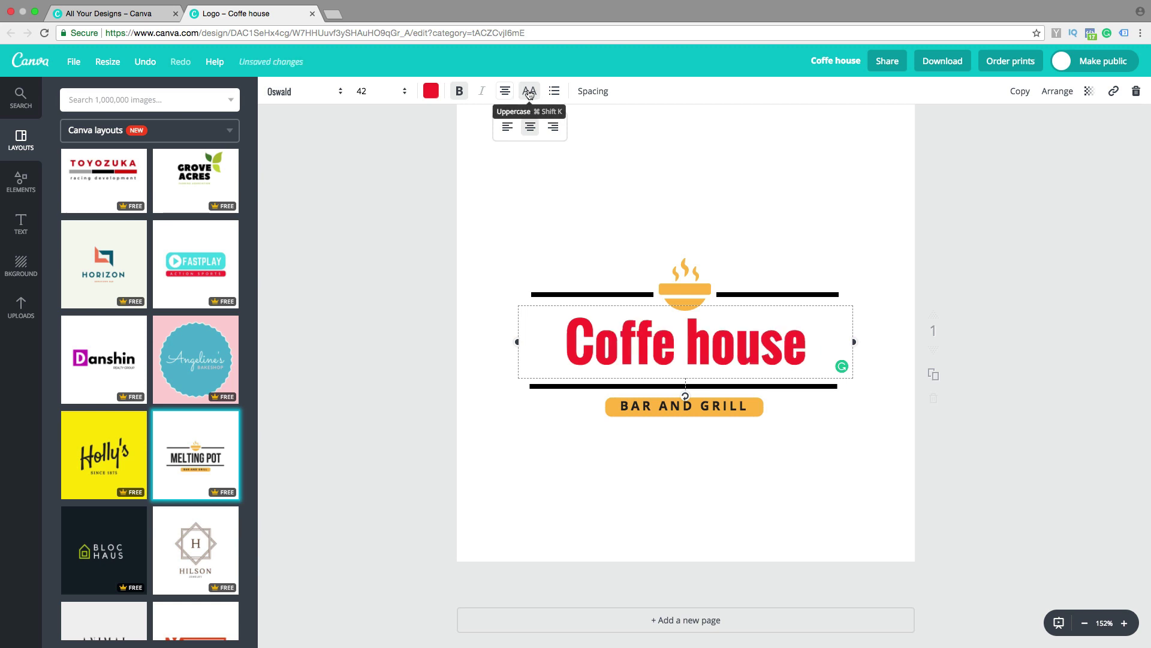
left_click(529, 91)
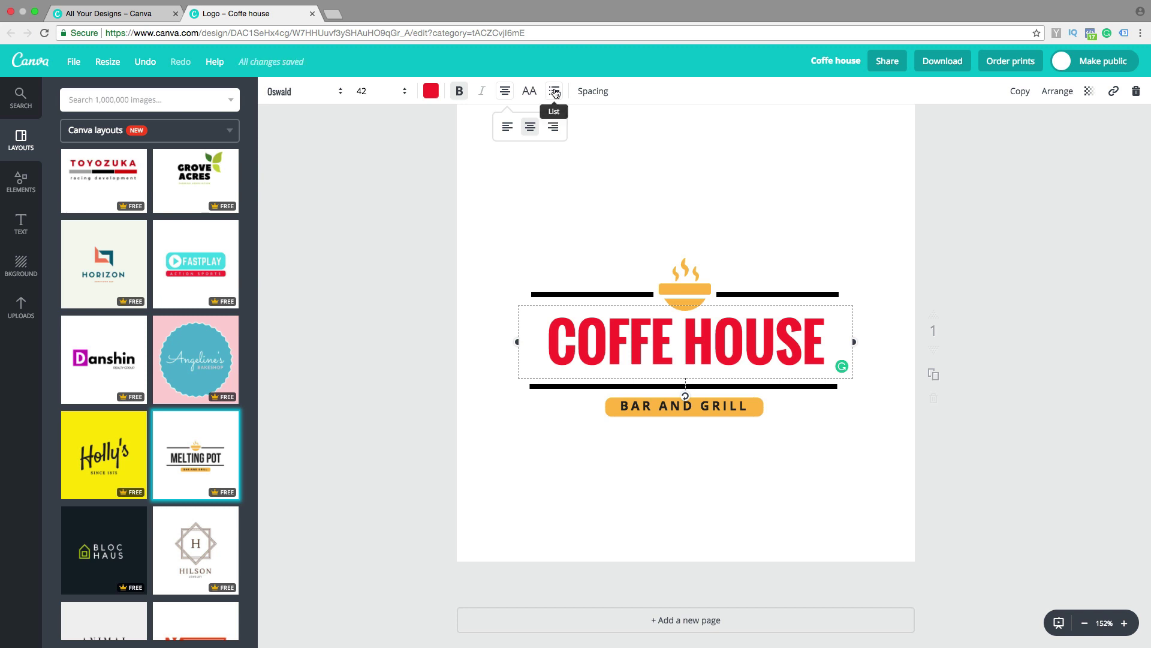
left_click(593, 90)
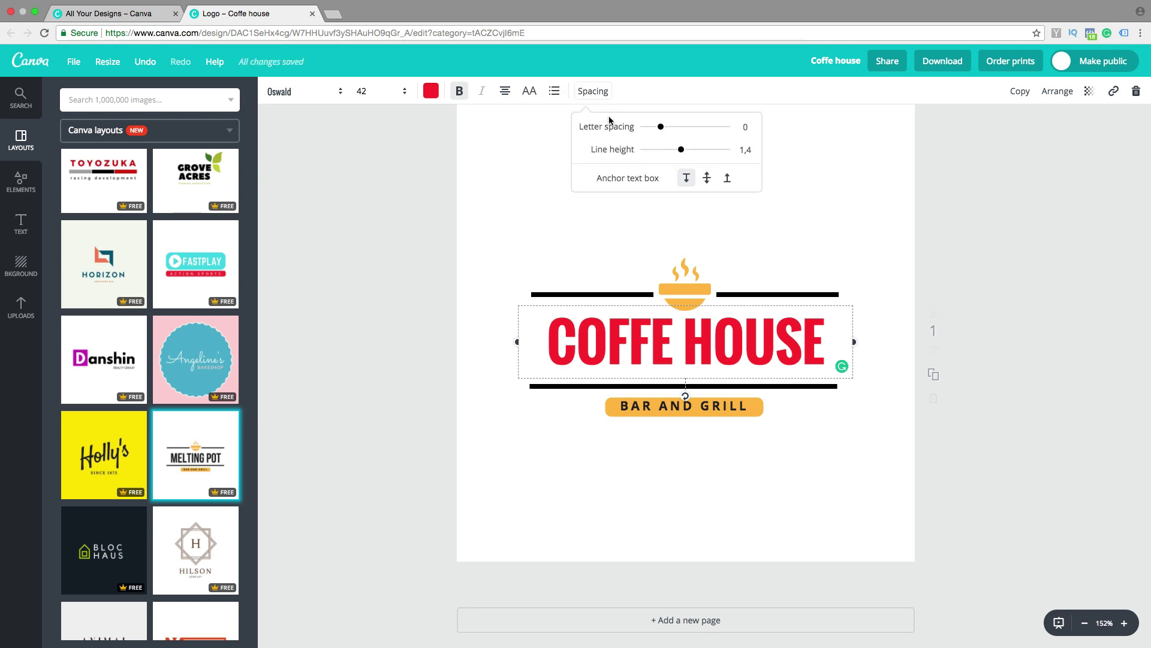
- Set the headline's letter spacing to 60 and line height to about 1.38
mouse_move(662, 127)
left_mouse_down()
mouse_move(651, 127)
mouse_move(666, 127)
left_mouse_up()
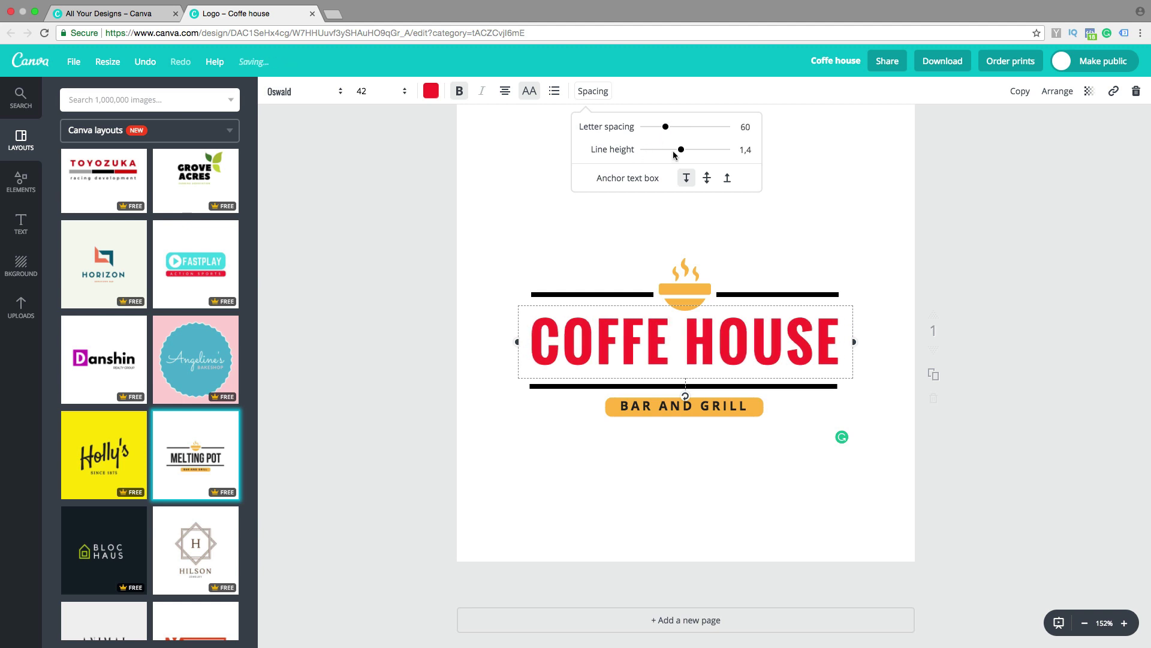
mouse_move(680, 150)
left_mouse_down()
mouse_move(726, 150)
mouse_move(677, 152)
left_mouse_up()
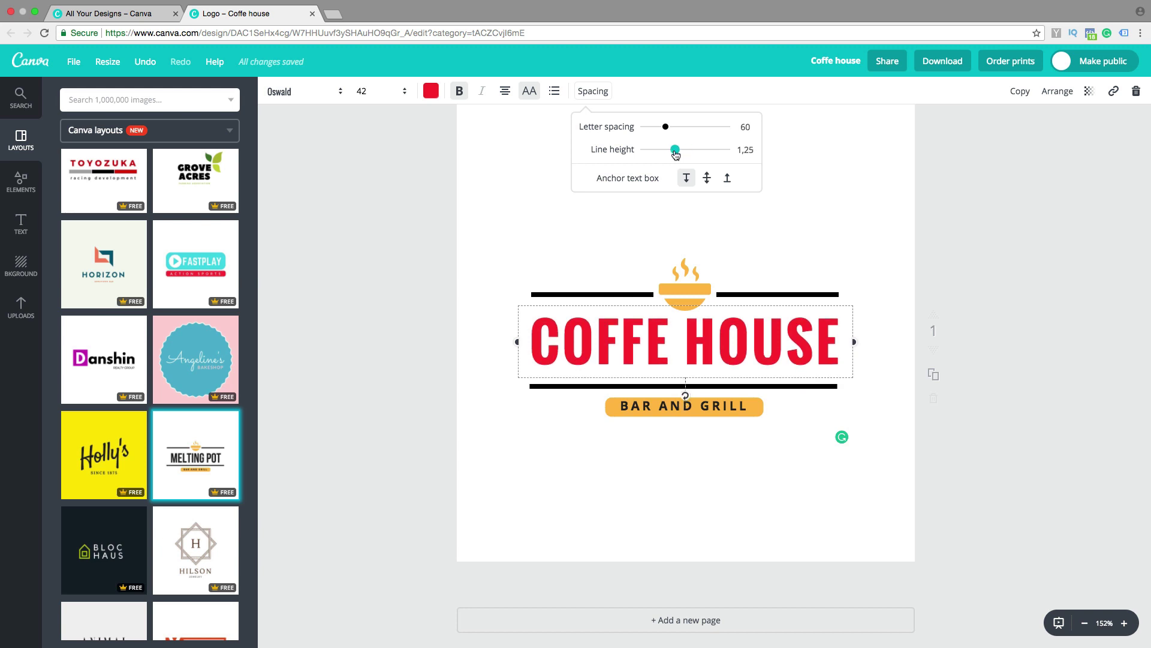
left_click_drag(676, 150, 680, 150)
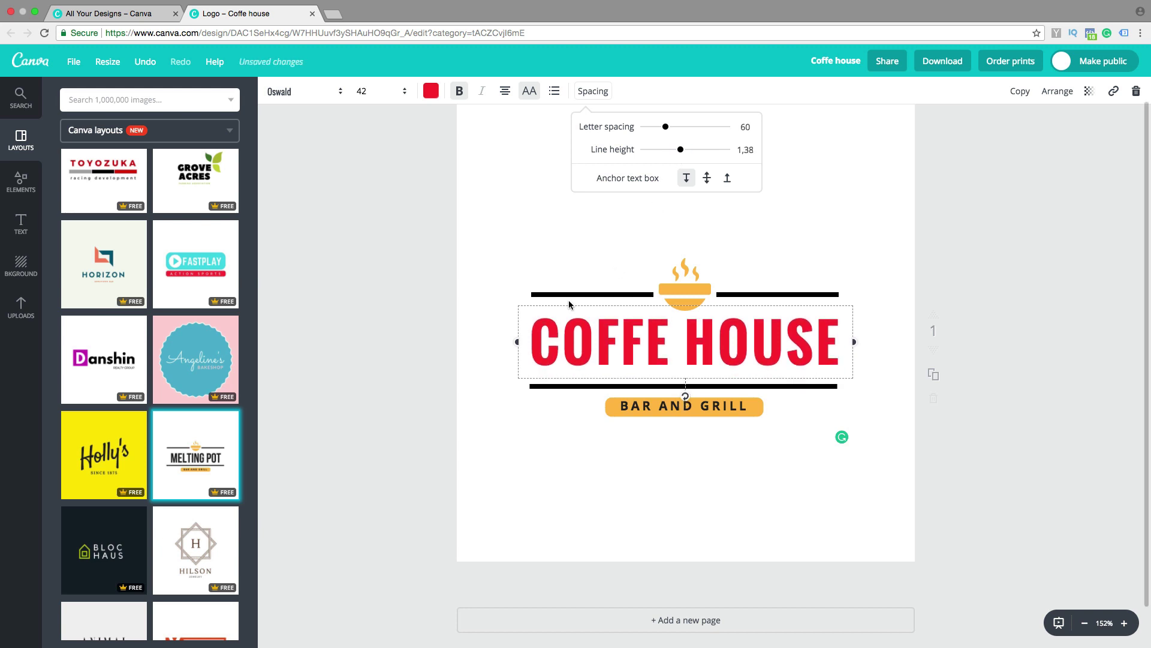
left_click(495, 345)
- Replace the banner's BAR AND GRILL text with ENJOY LIFE
left_click(584, 463)
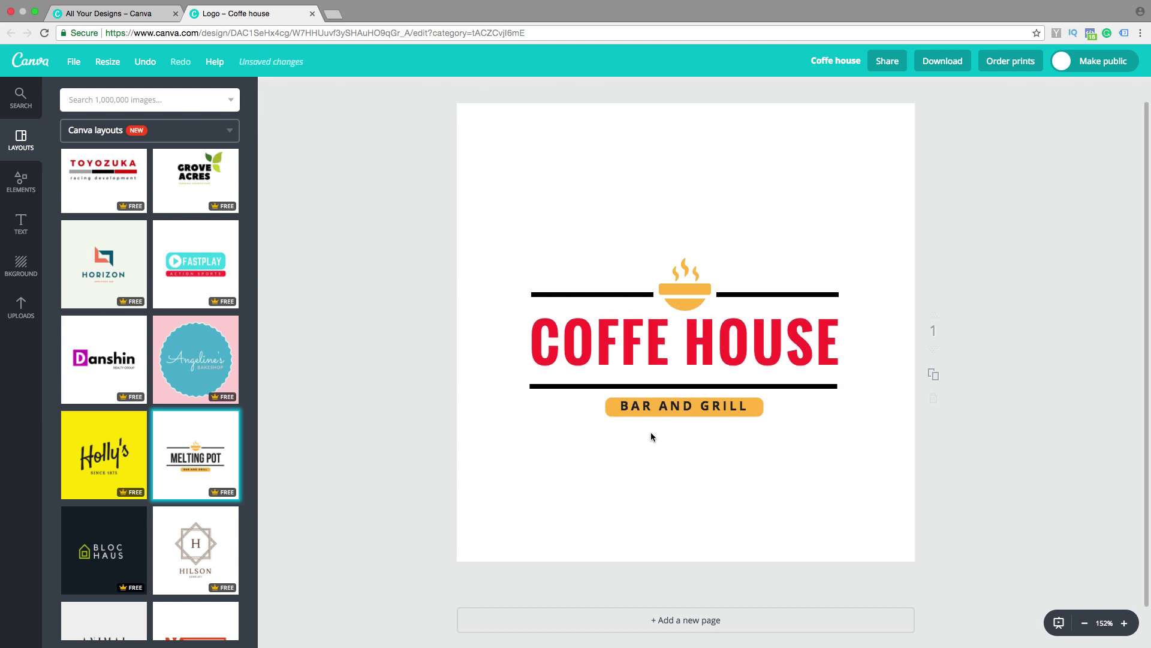
left_click(646, 406)
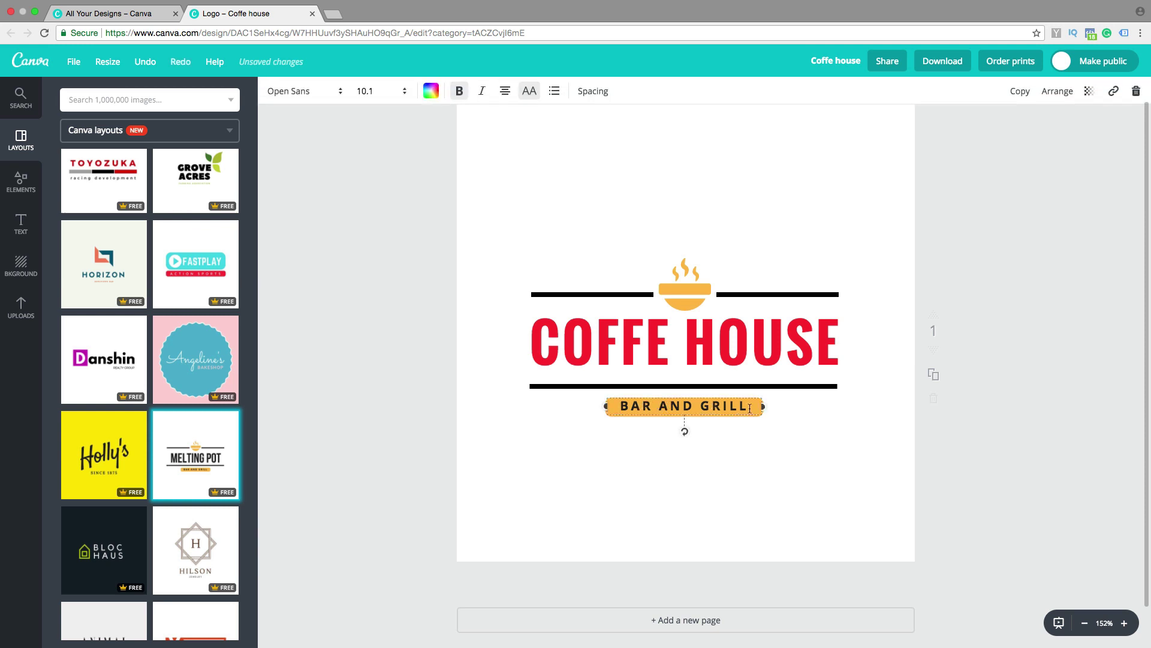
key("BackSpace")
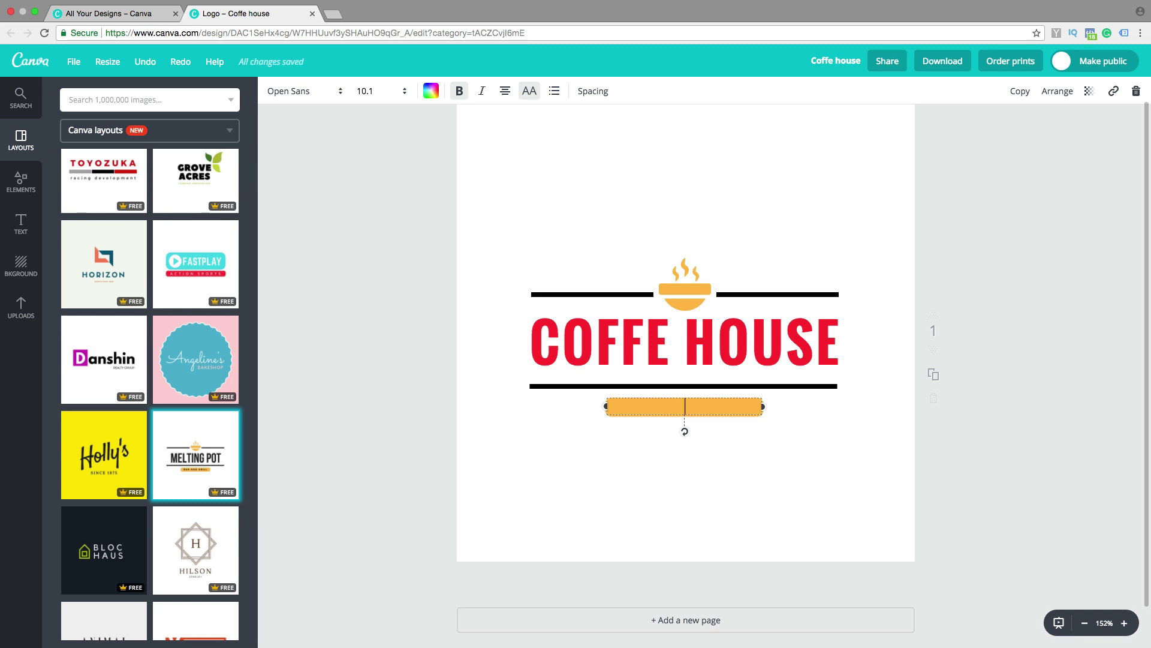
type("ENJO")
type("Y LIFE")
left_click(610, 486)
left_click(621, 409)
left_click(620, 454)
- Fill the ENJOY LIFE banner shape green from the default palette, then deselect it
left_click(615, 412)
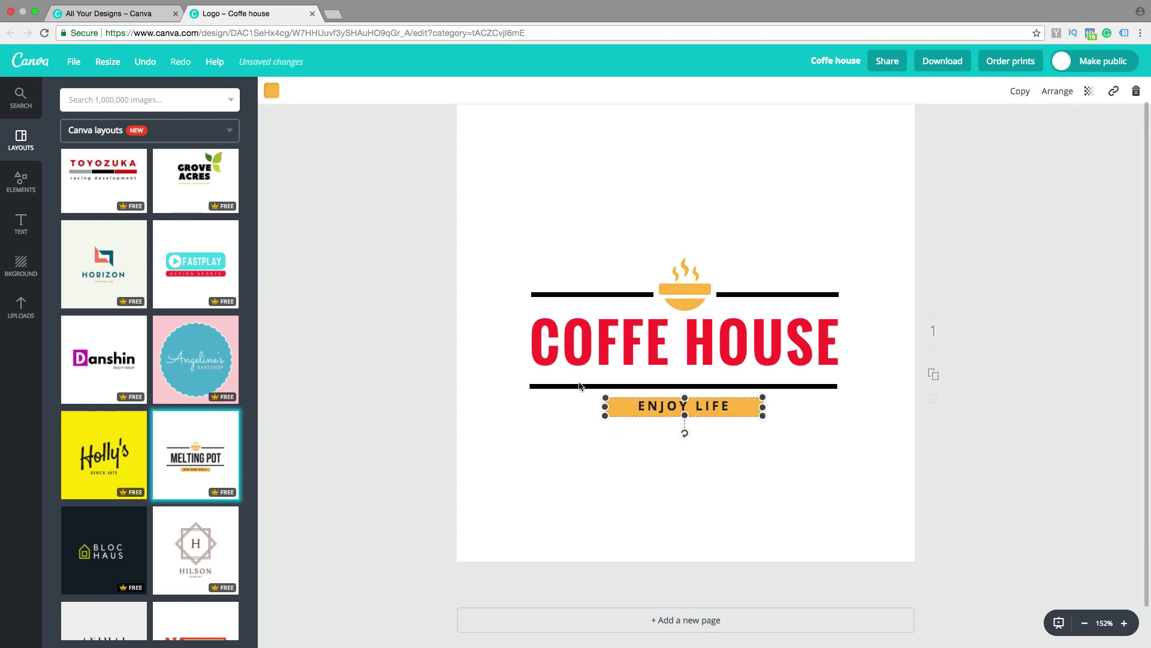
left_click(271, 91)
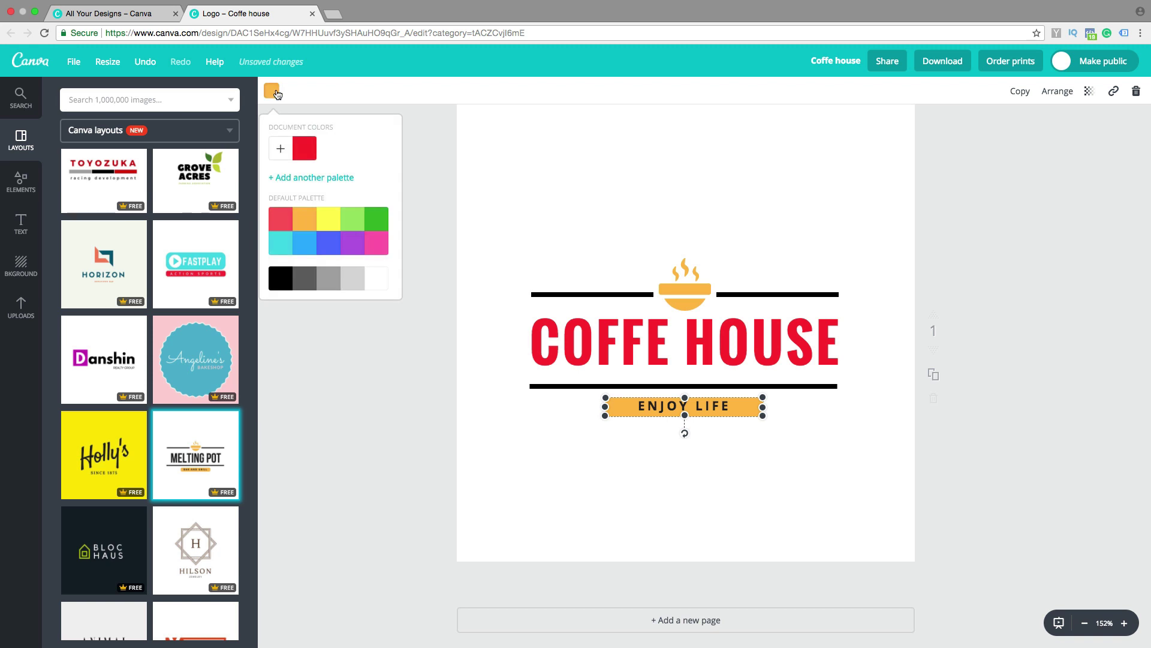
left_click(291, 223)
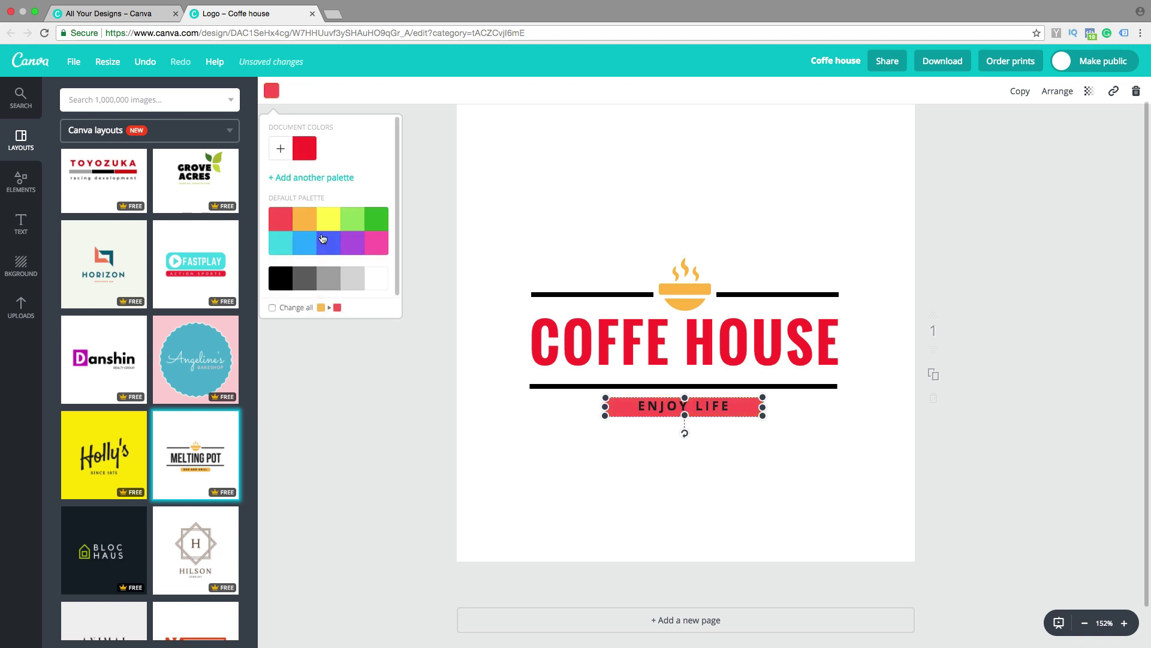
left_click(371, 245)
left_click(375, 220)
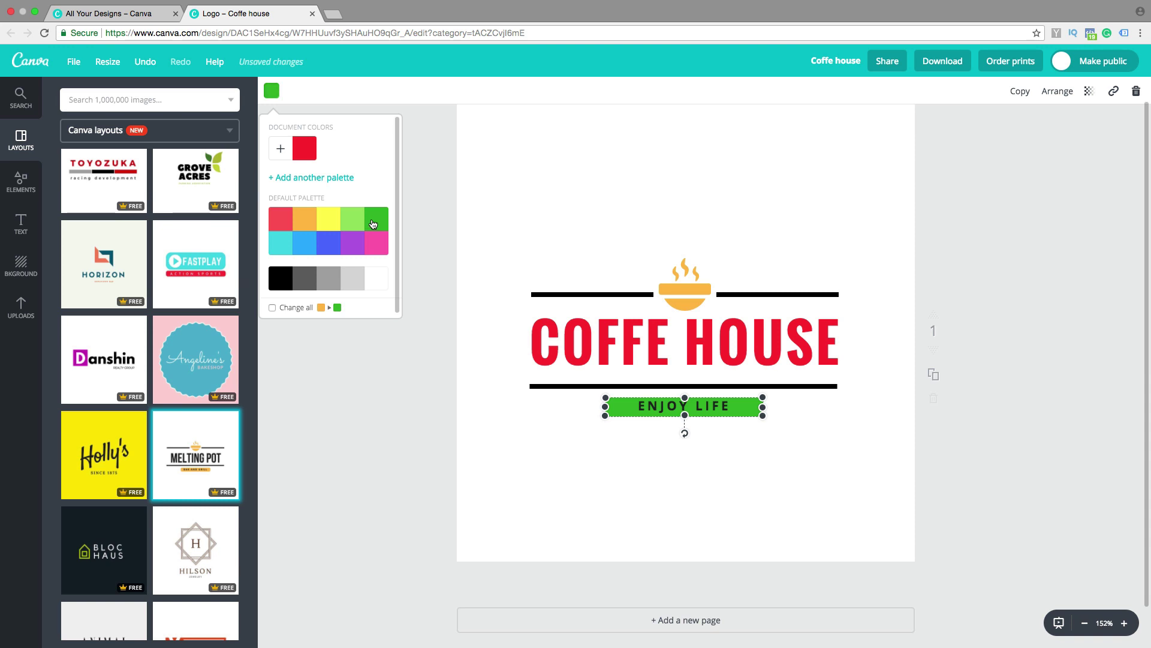
left_click(347, 407)
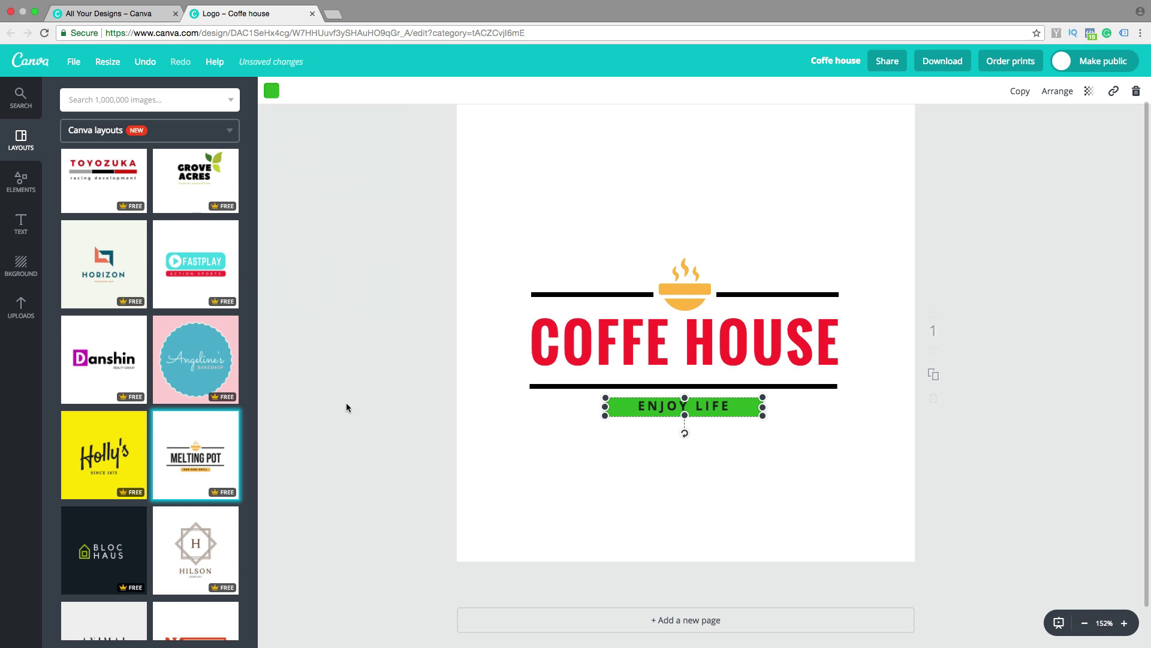
left_click(537, 447)
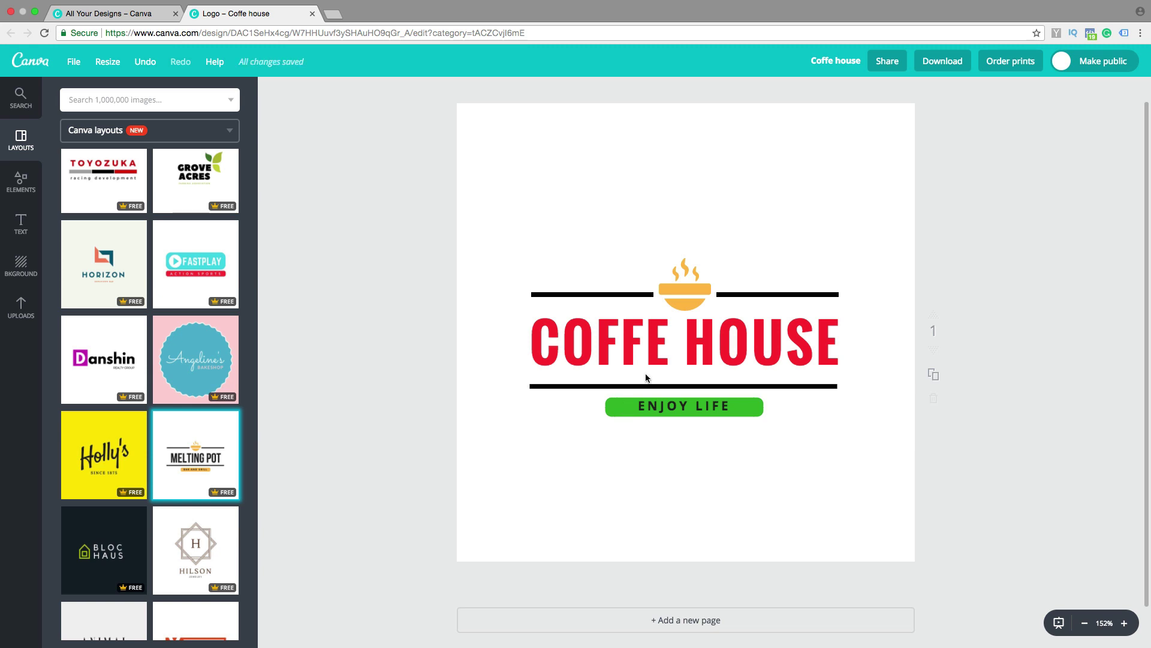
left_click(551, 387)
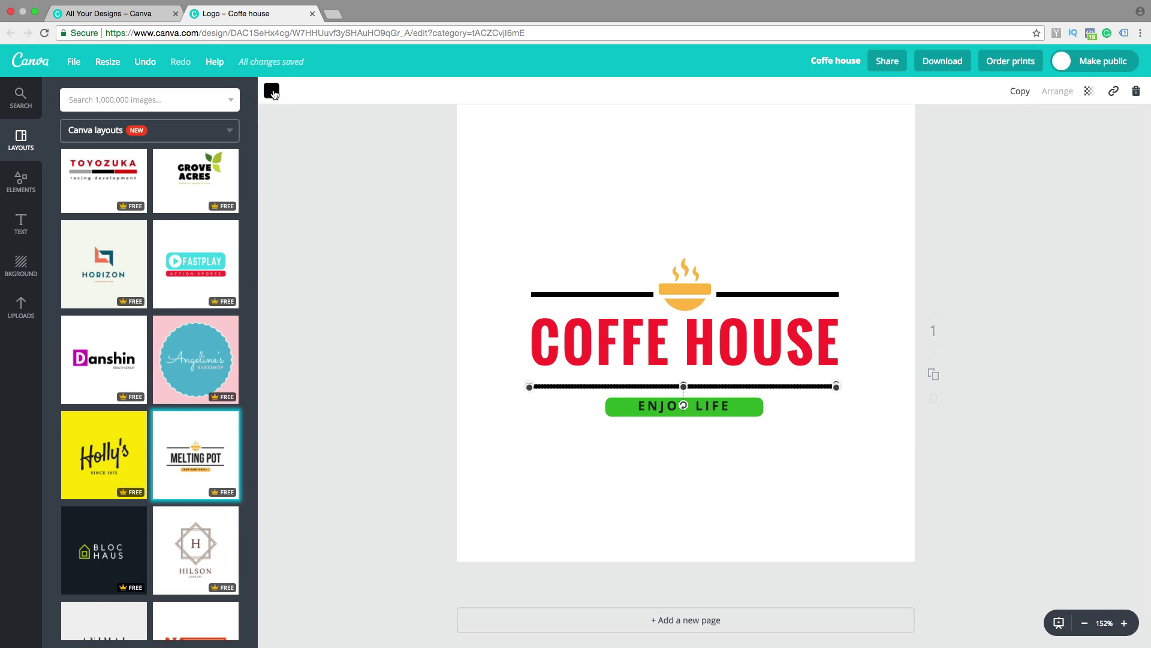
left_click(272, 90)
left_click(327, 218)
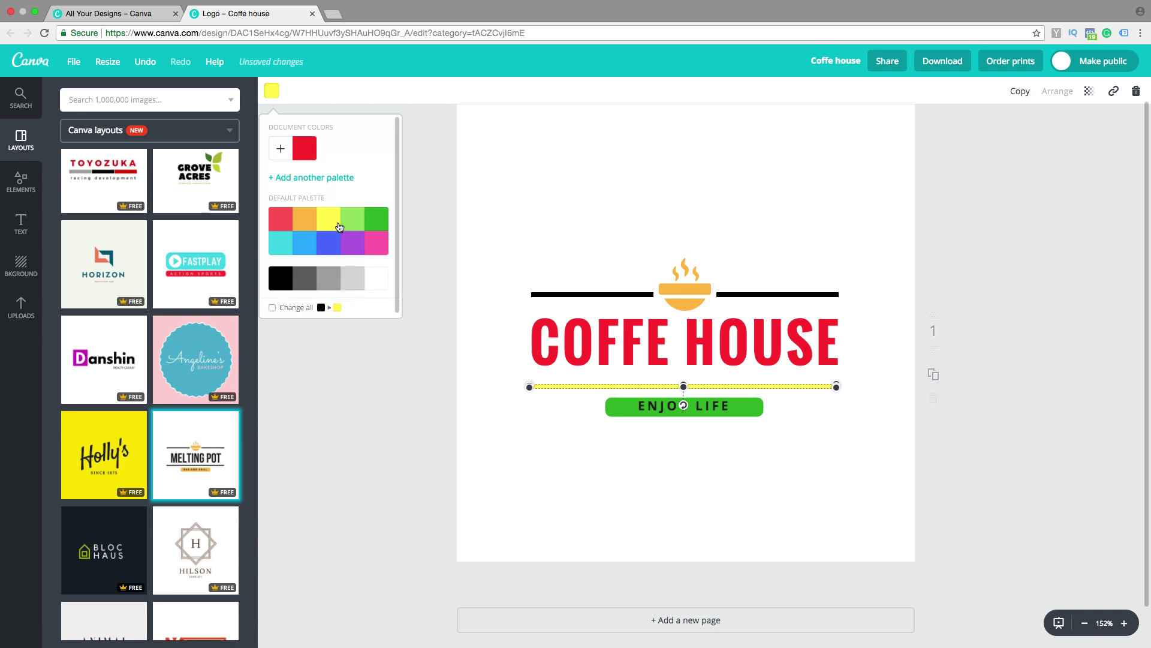
left_click(328, 278)
left_click(305, 280)
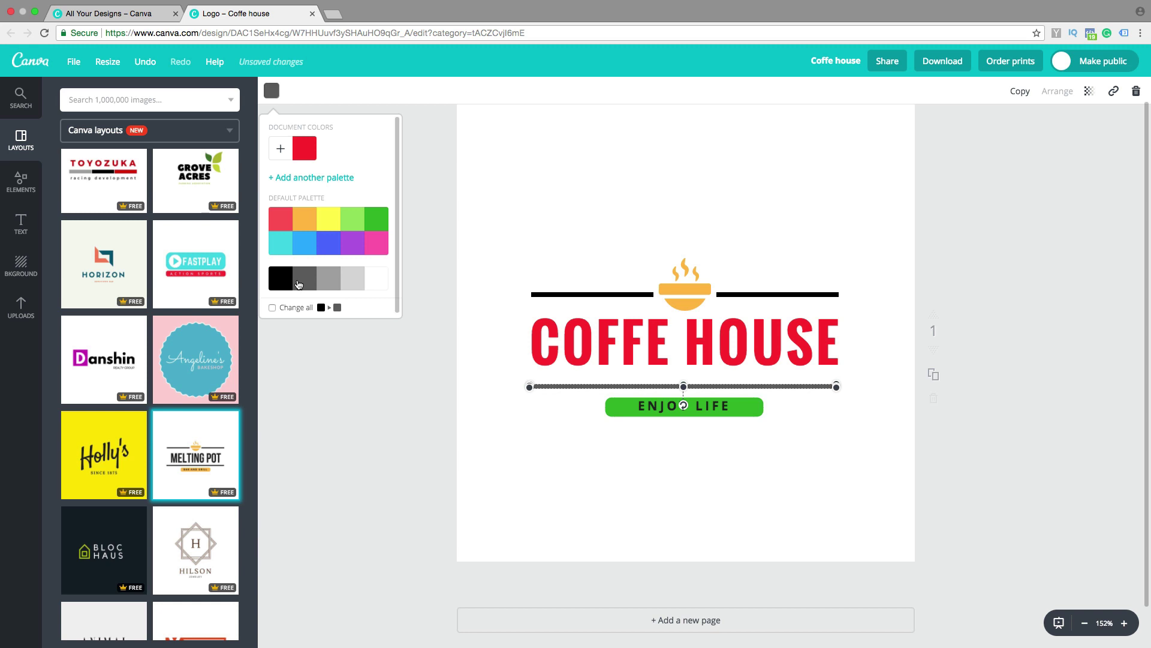
left_click(289, 283)
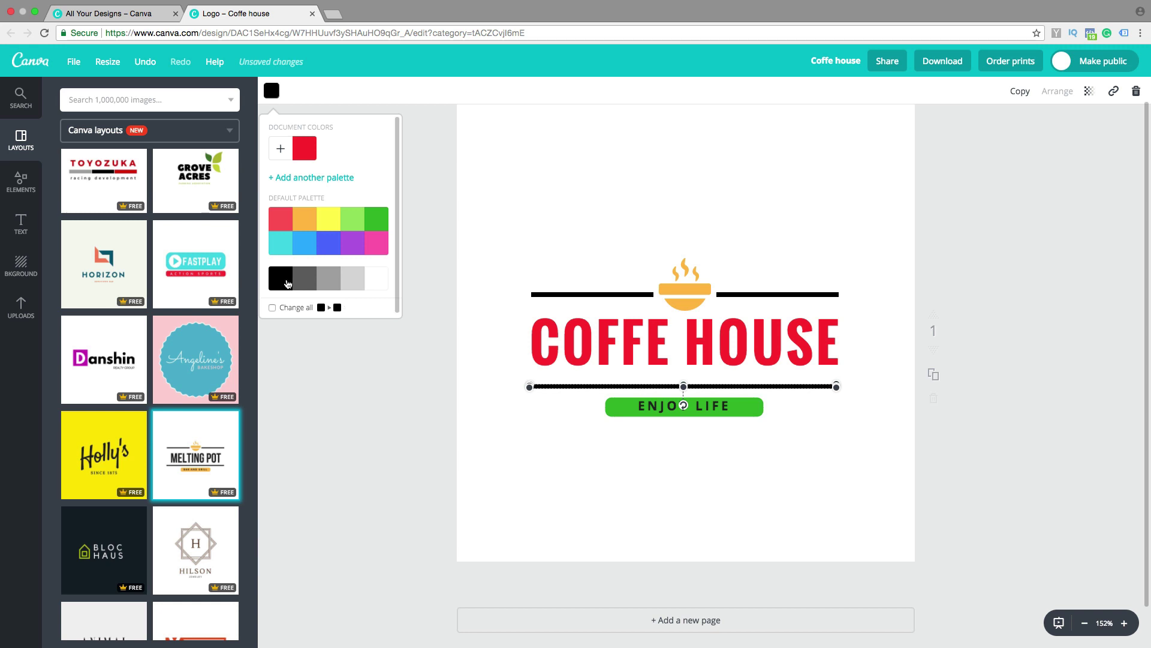
left_click(304, 350)
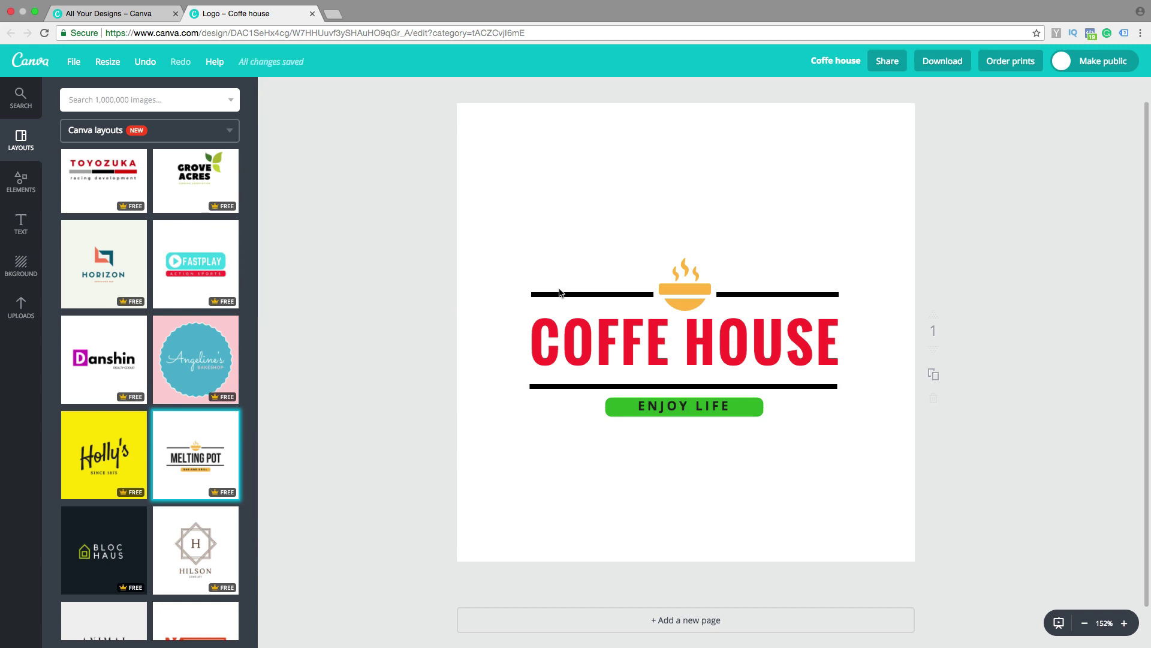
- Recolour the steaming cup icon light blue using a custom colour and brightness slider
left_click(685, 291)
left_click(273, 94)
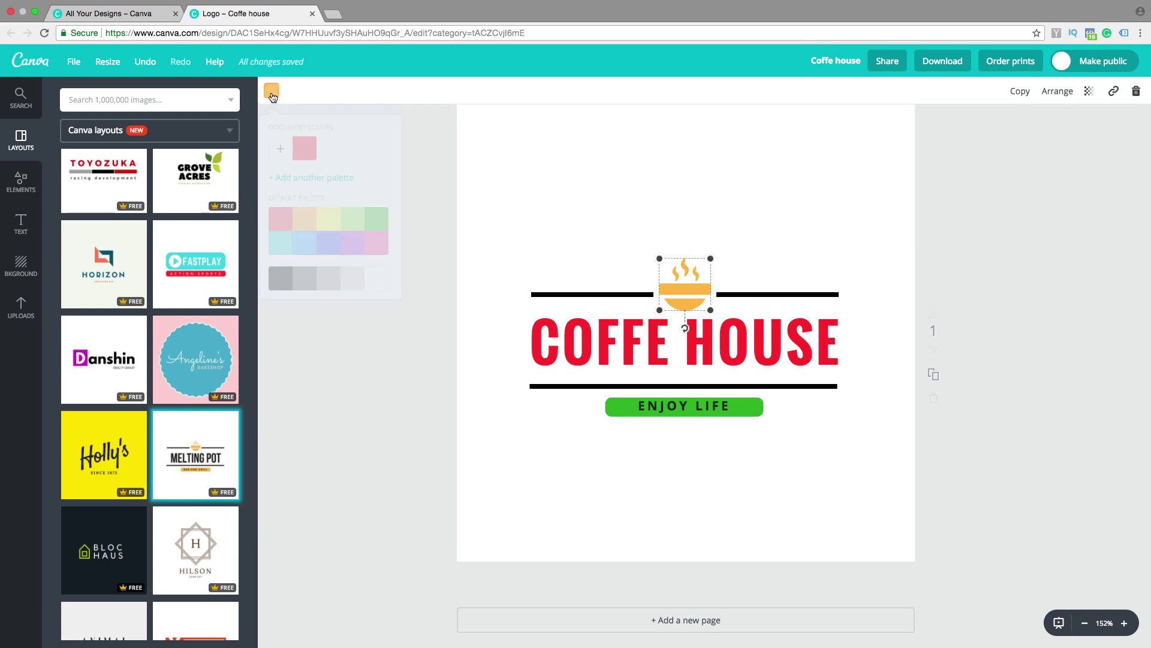
left_click(281, 150)
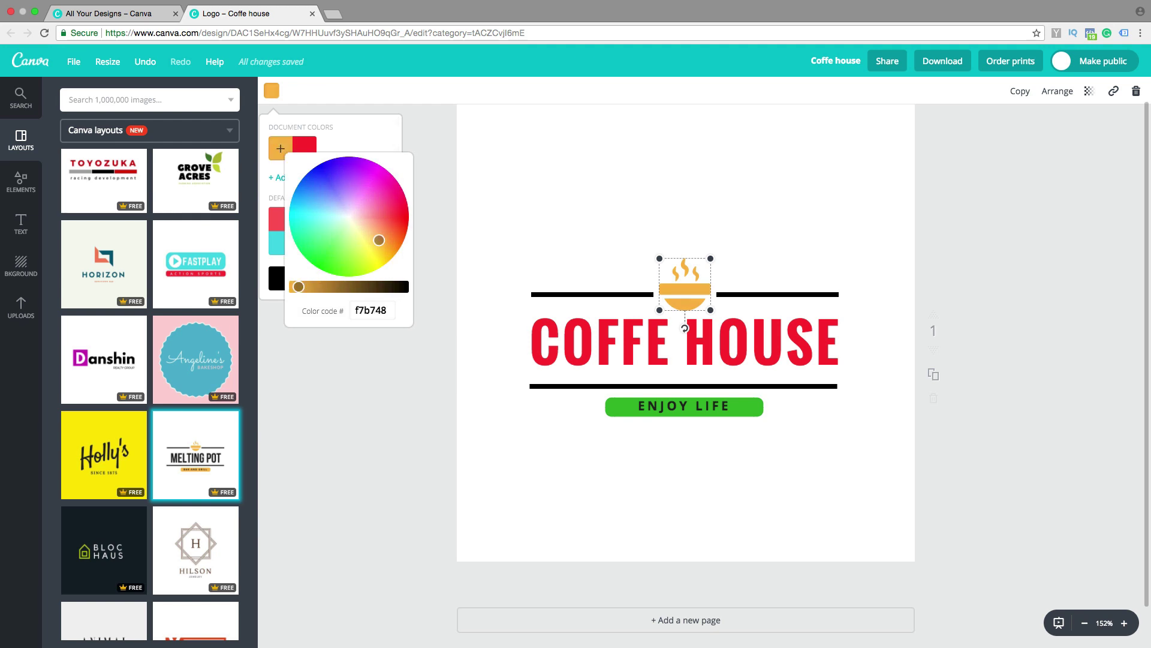
left_click_drag(298, 286, 316, 287)
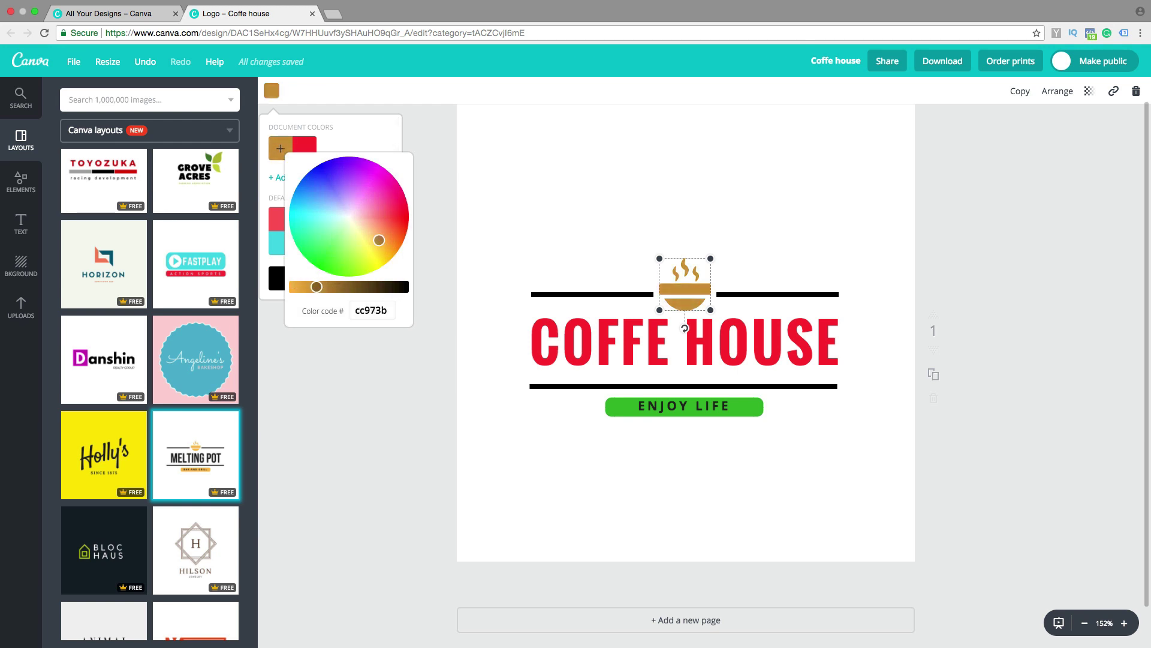
mouse_move(381, 237)
left_mouse_down()
mouse_move(310, 242)
mouse_move(318, 256)
mouse_move(320, 207)
left_mouse_up()
left_click(328, 358)
left_click(337, 354)
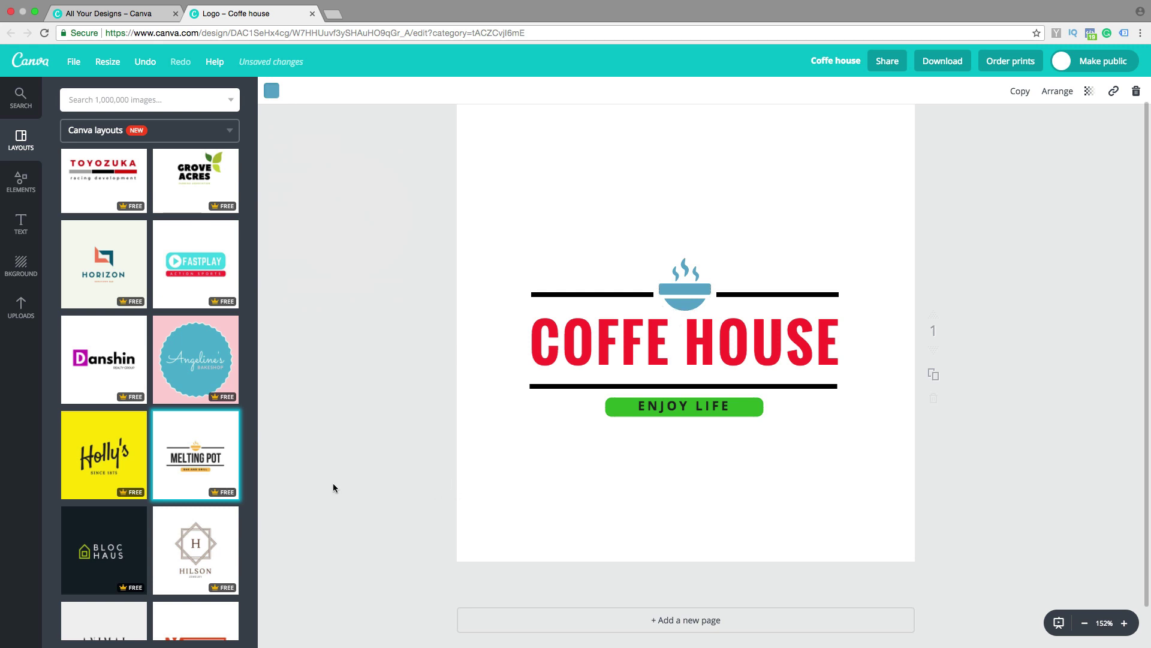
- Set the download to PNG with a transparent background and start downloading
left_click(943, 62)
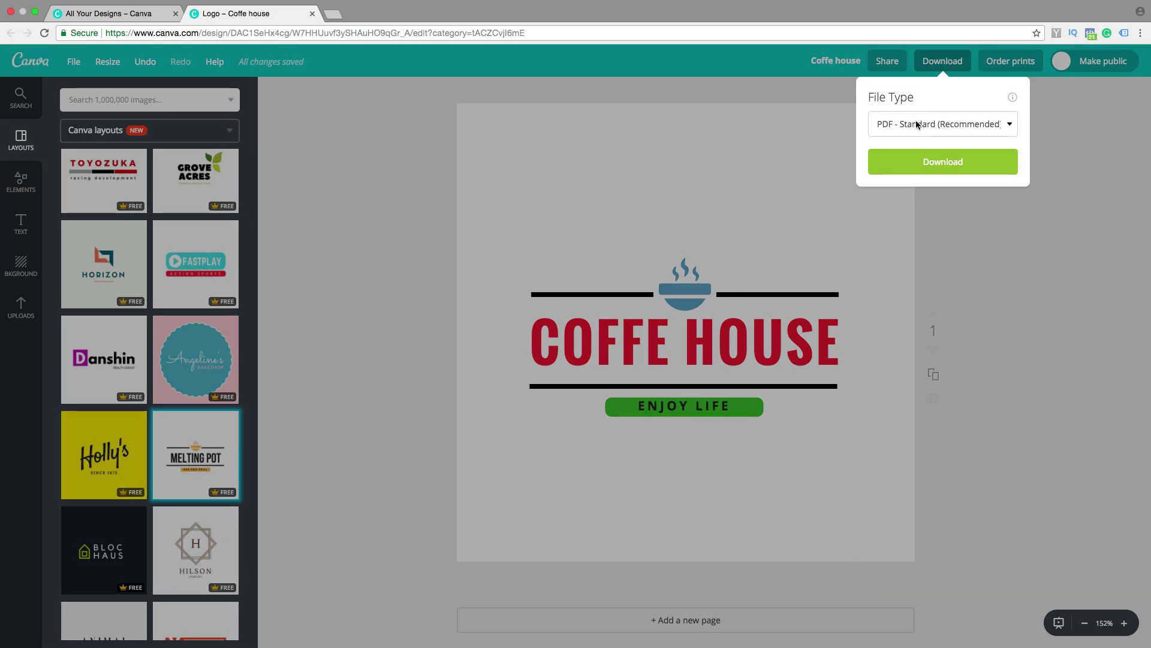
left_click(916, 124)
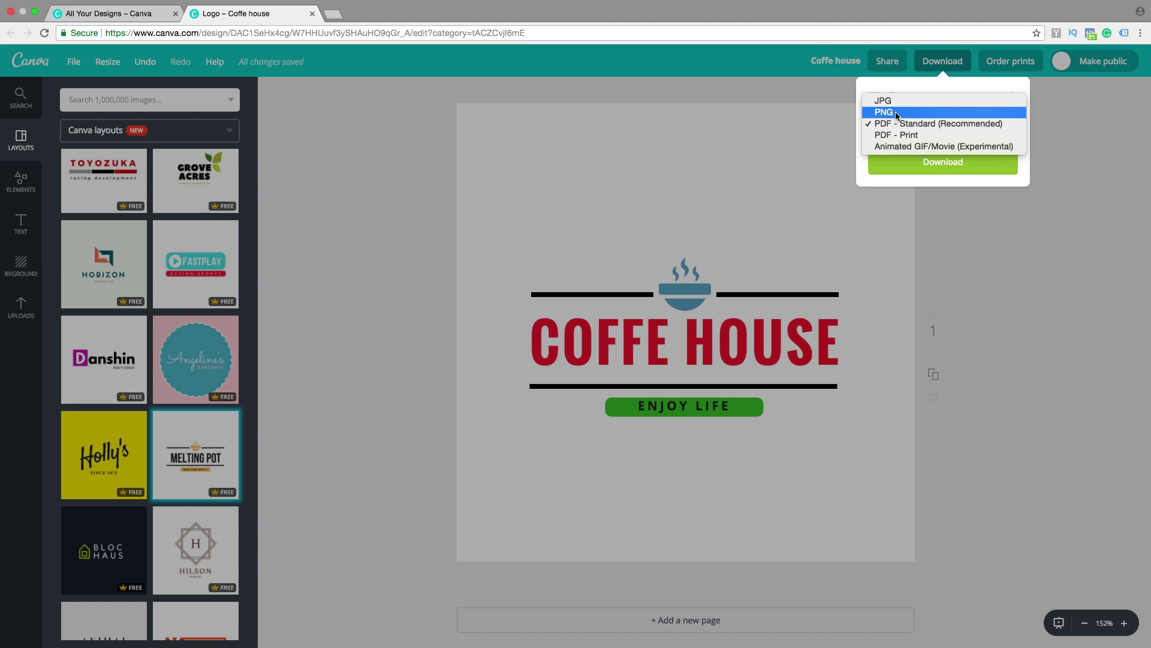
left_click(897, 113)
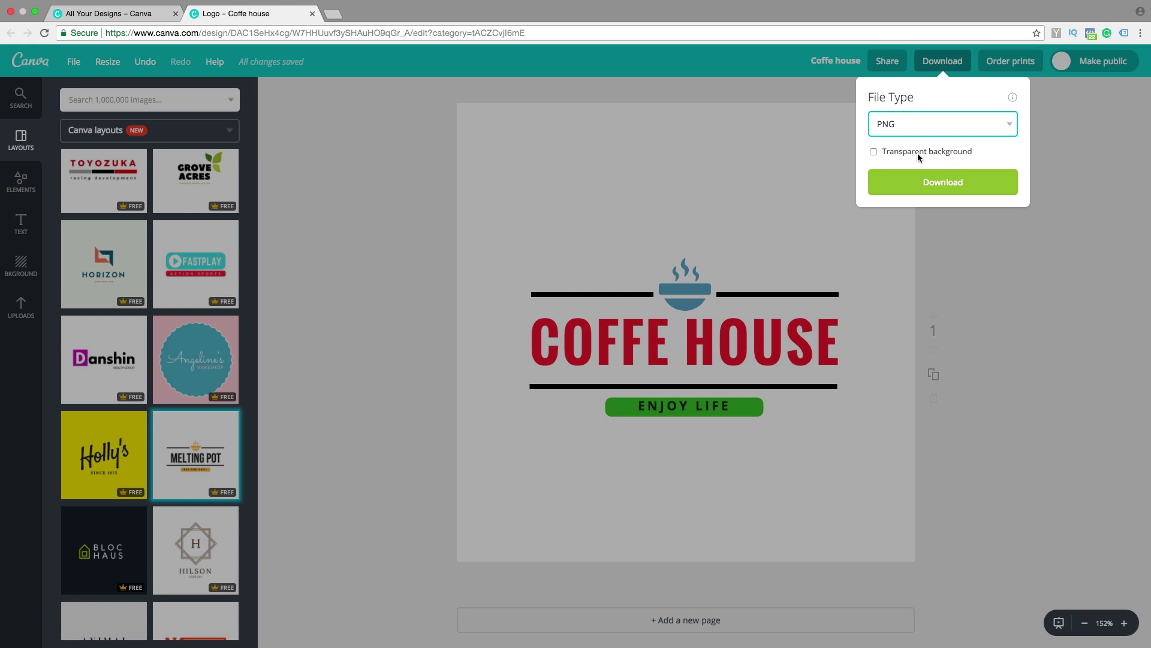
left_click(875, 152)
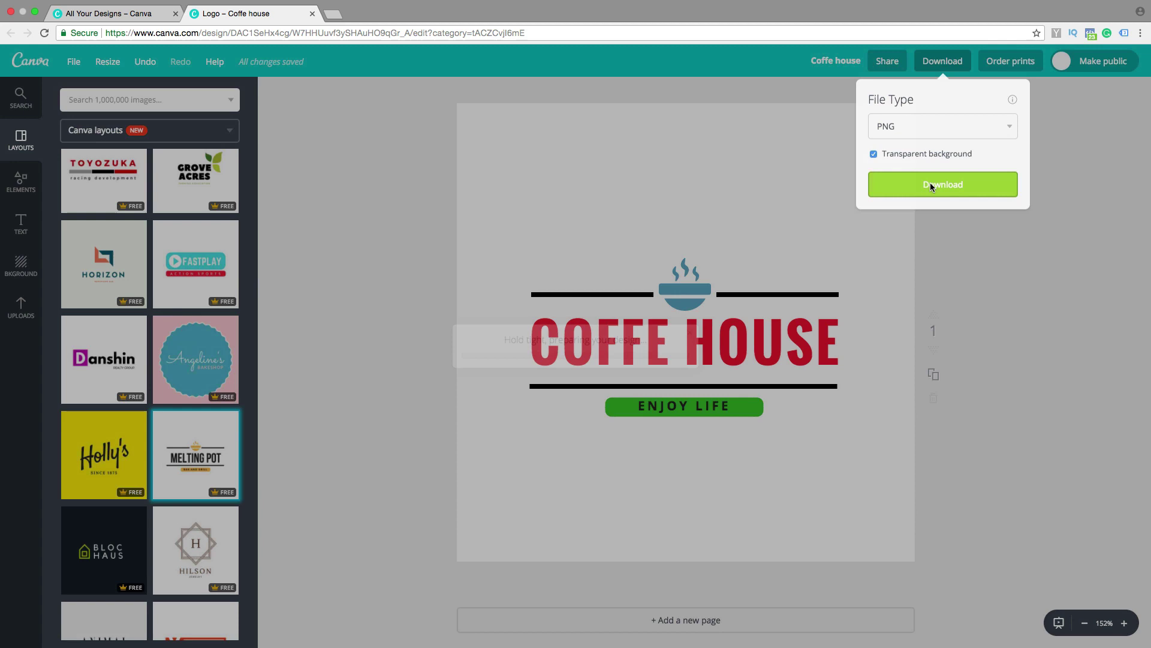
left_click(933, 186)
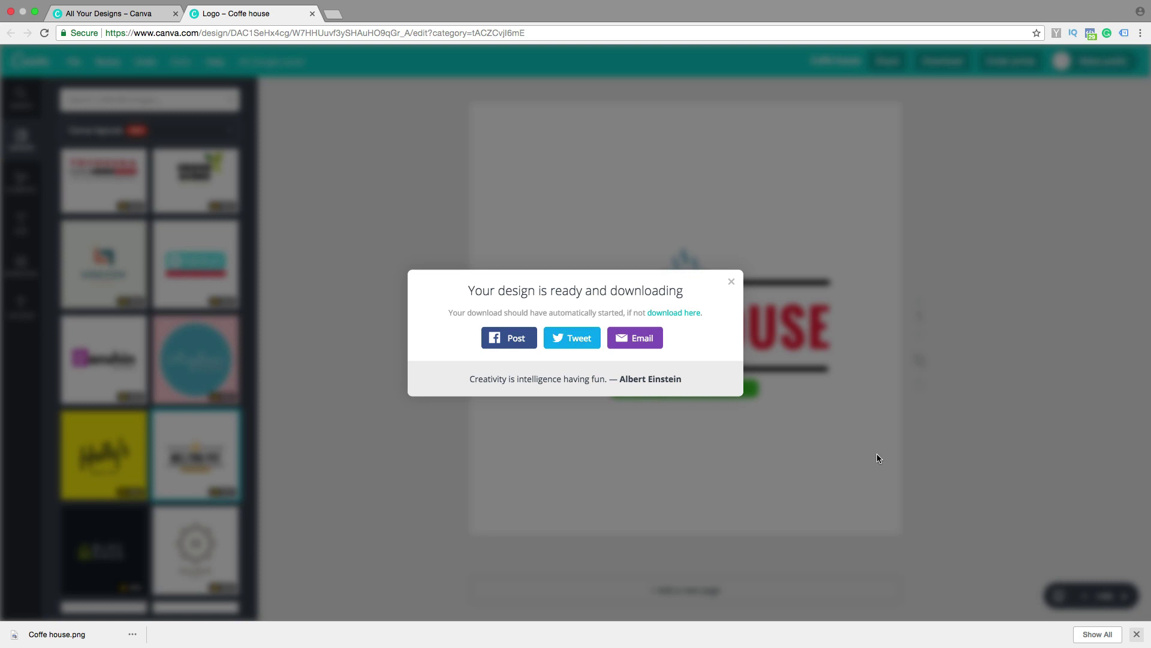
- Close the 'Your design is ready' message once Coffe house.png has downloaded
left_click(732, 282)
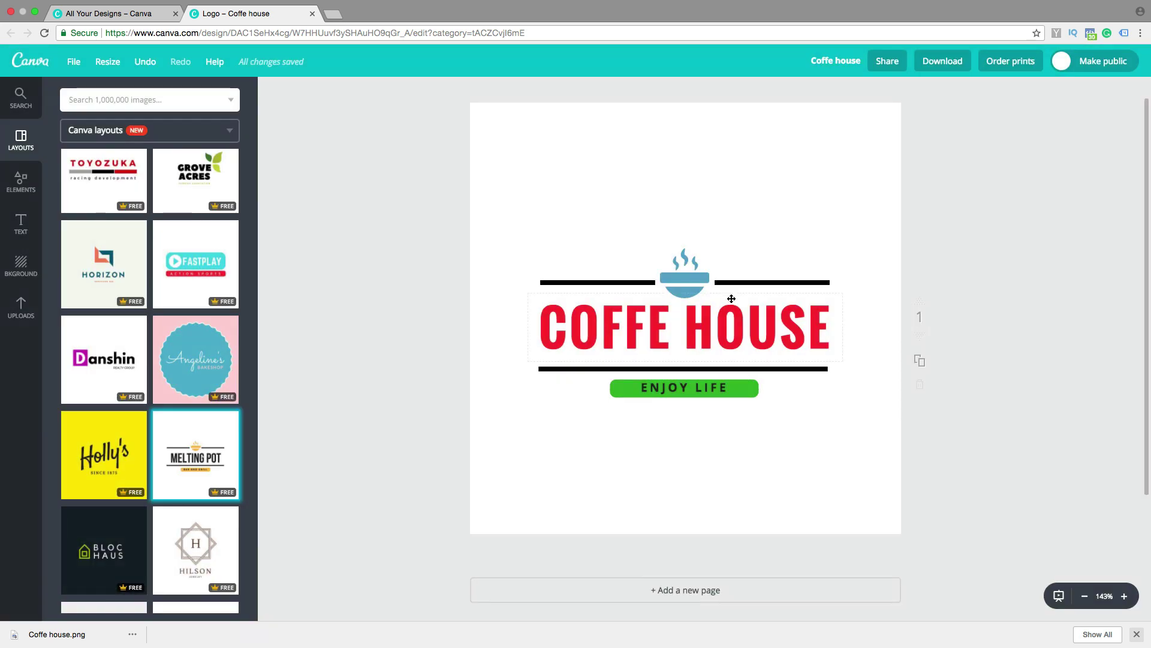